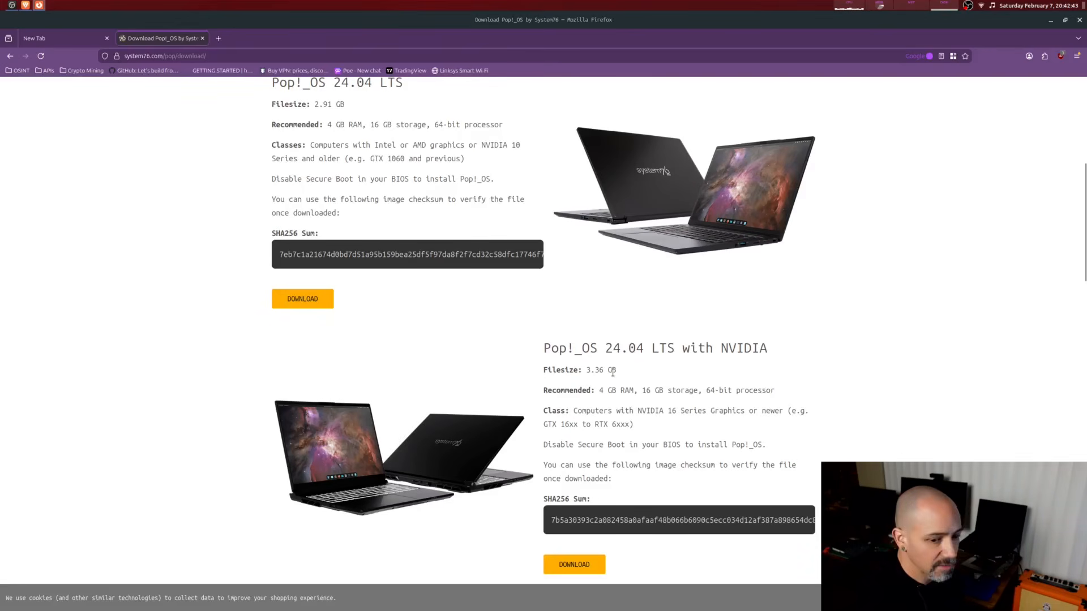
Review the Pop!_OS 24.04 LTS download options on the System76 page and close the browser
scroll(613, 372, down, 5)
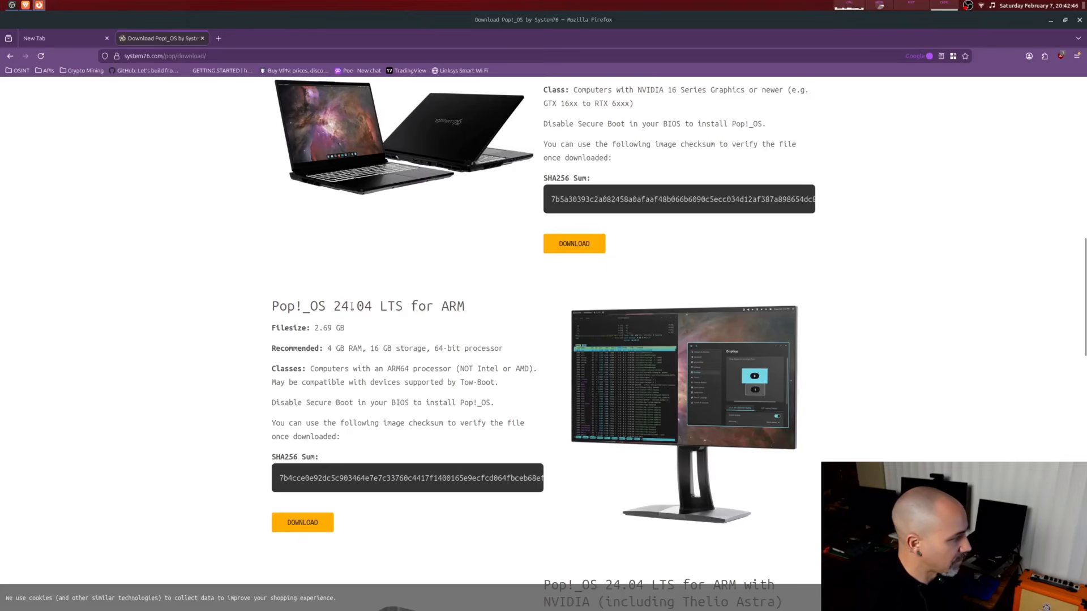
scroll(318, 369, up, 7)
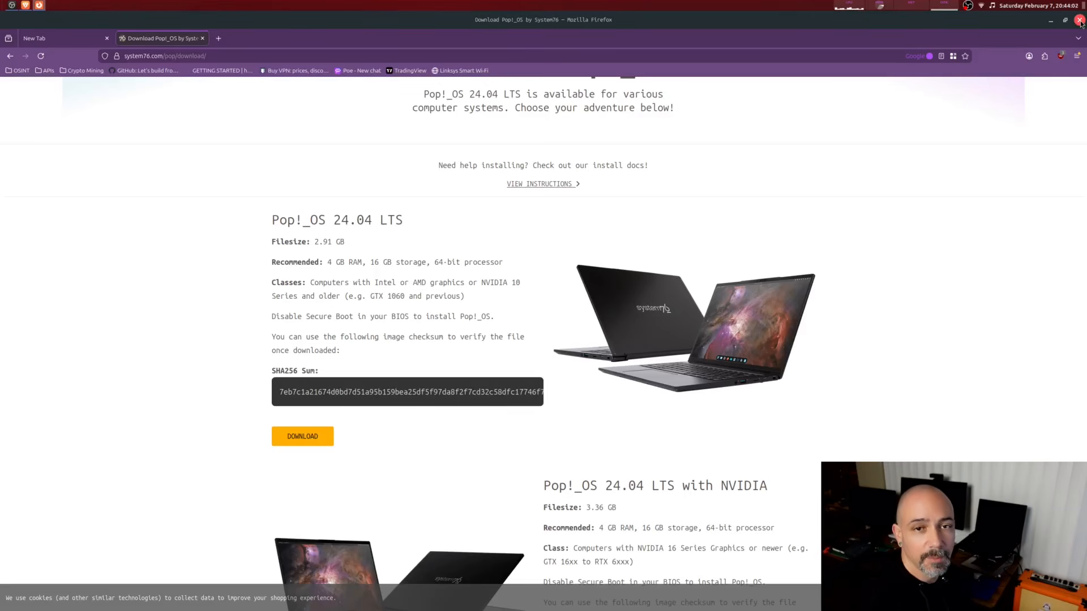
click(1080, 21)
key(super+d)
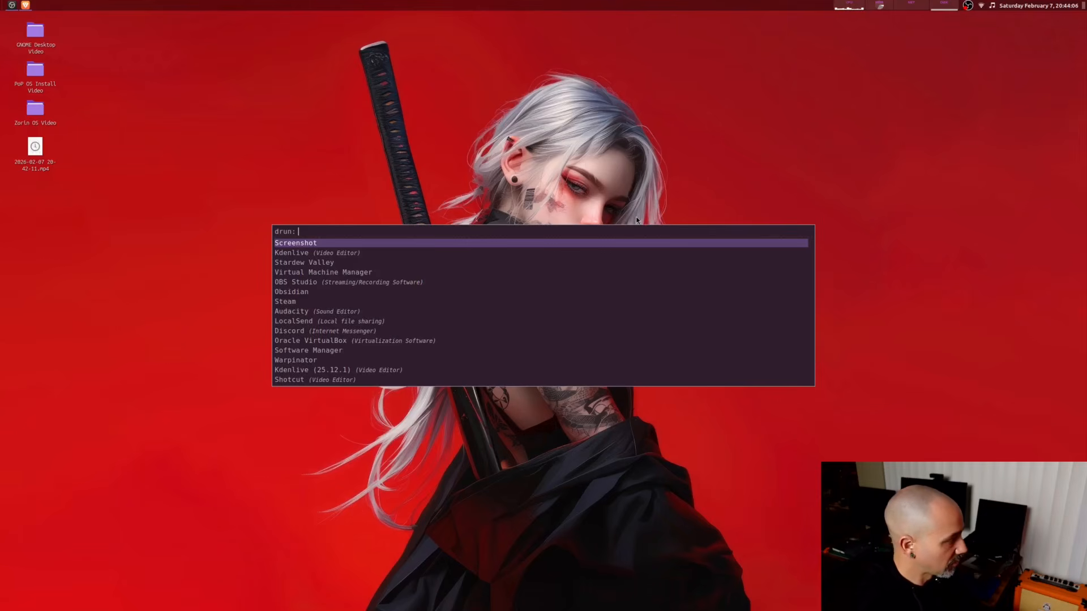
text(virt)
key(Return)
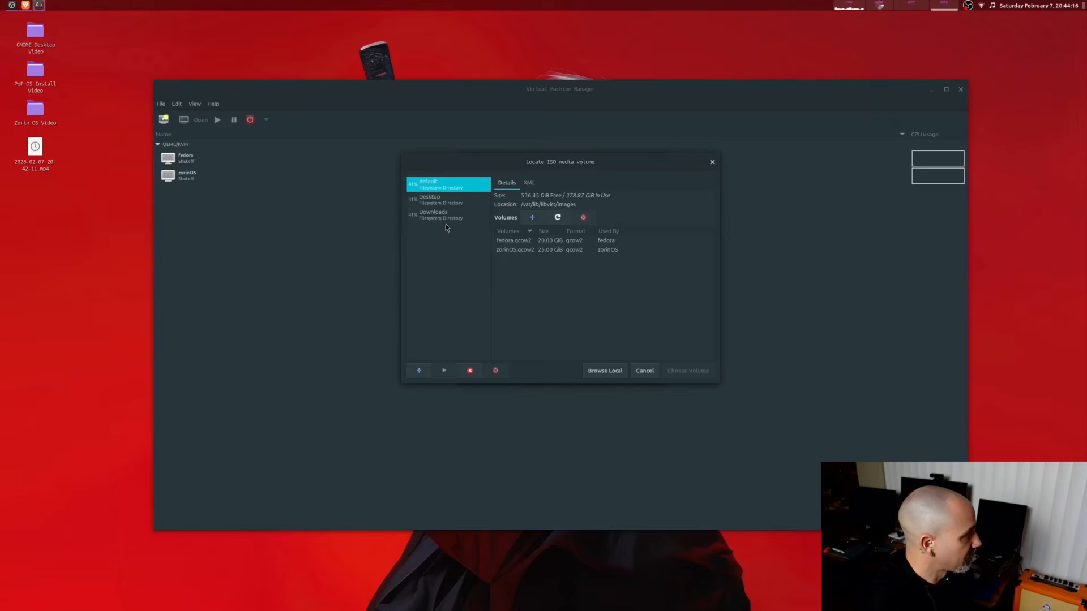
click(446, 221)
scroll(553, 275, down, 2)
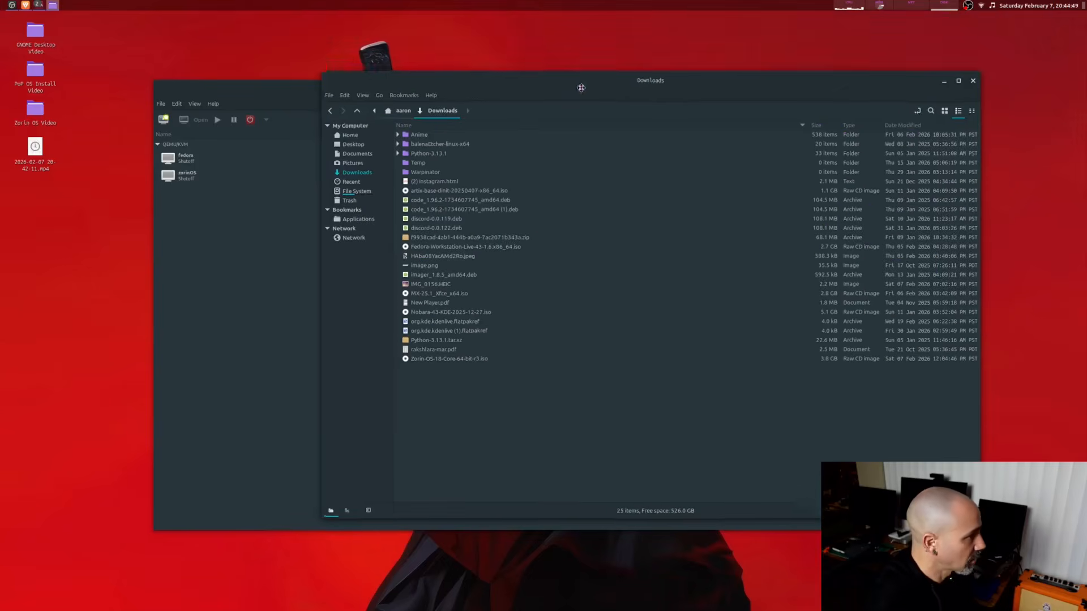
click(978, 74)
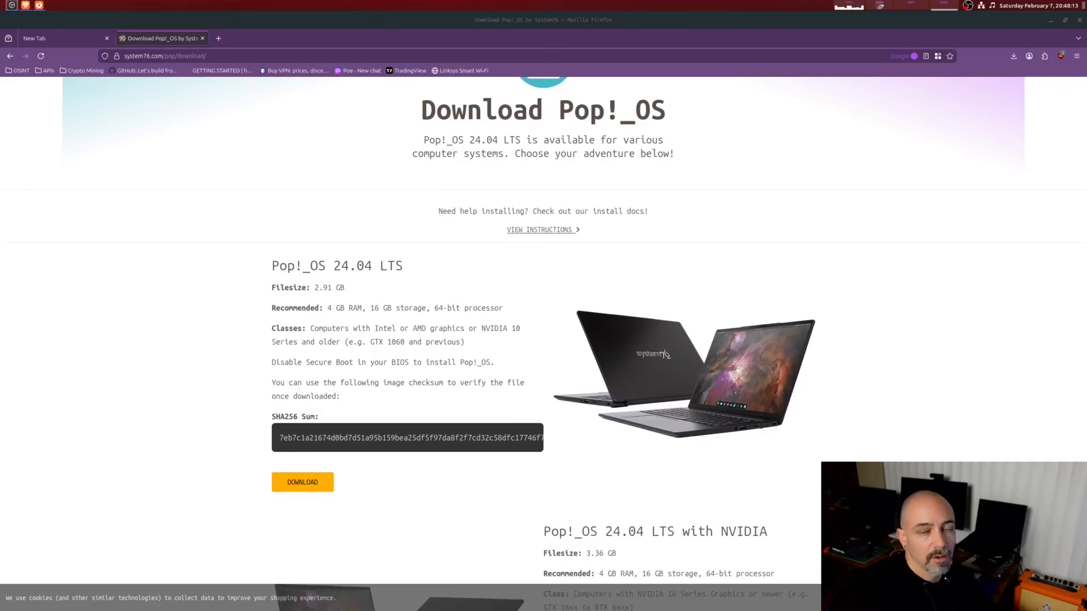
Close the Pop!_OS download page's browser window and launch Virtual Machine Manager
click(837, 219)
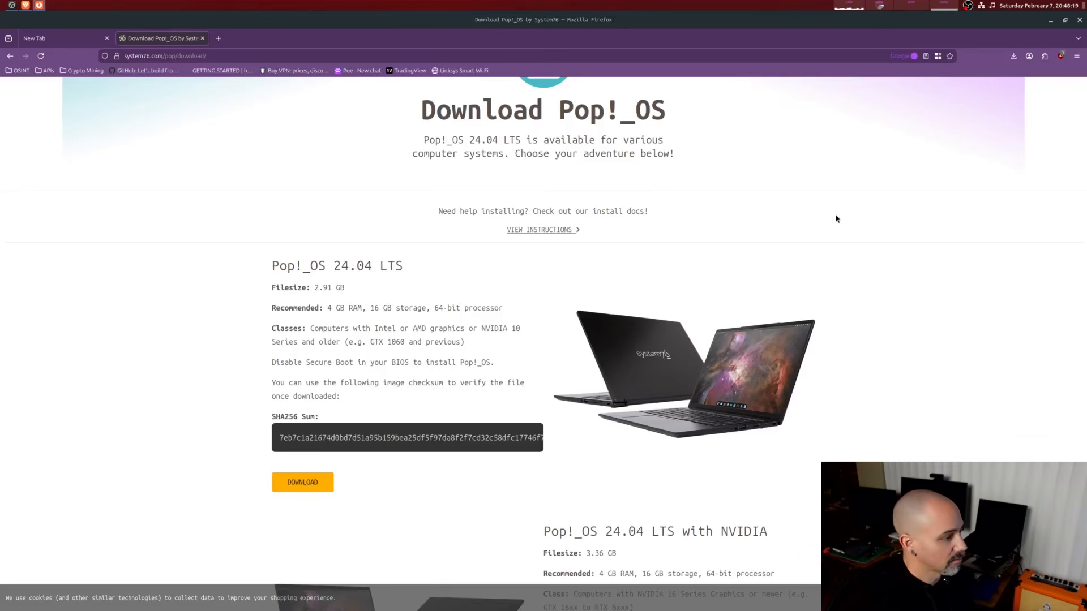
key(alt+F4)
key(super+d)
text(virt)
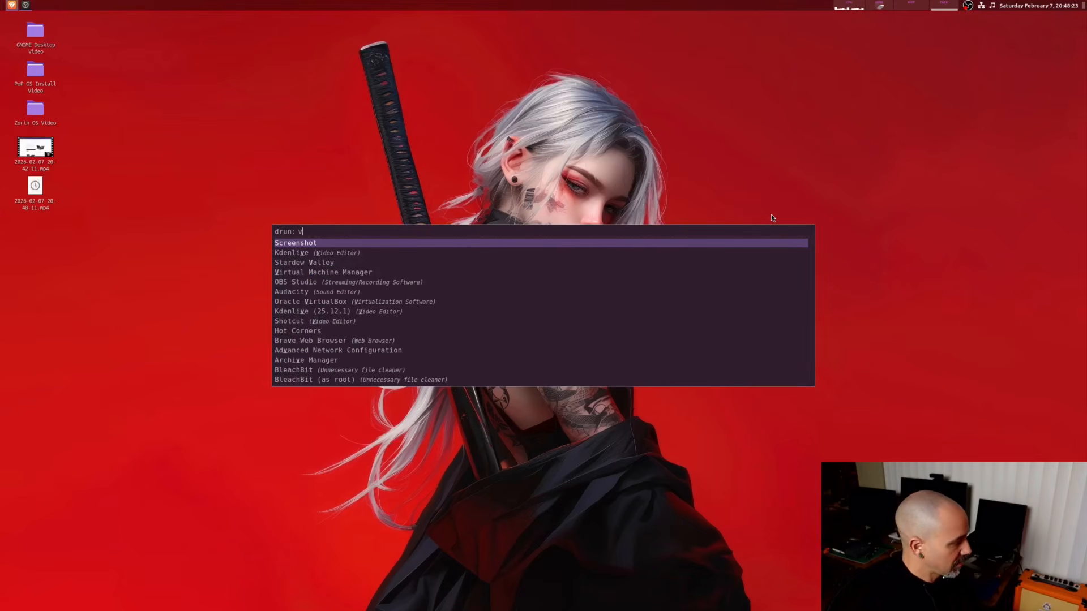
key(Return)
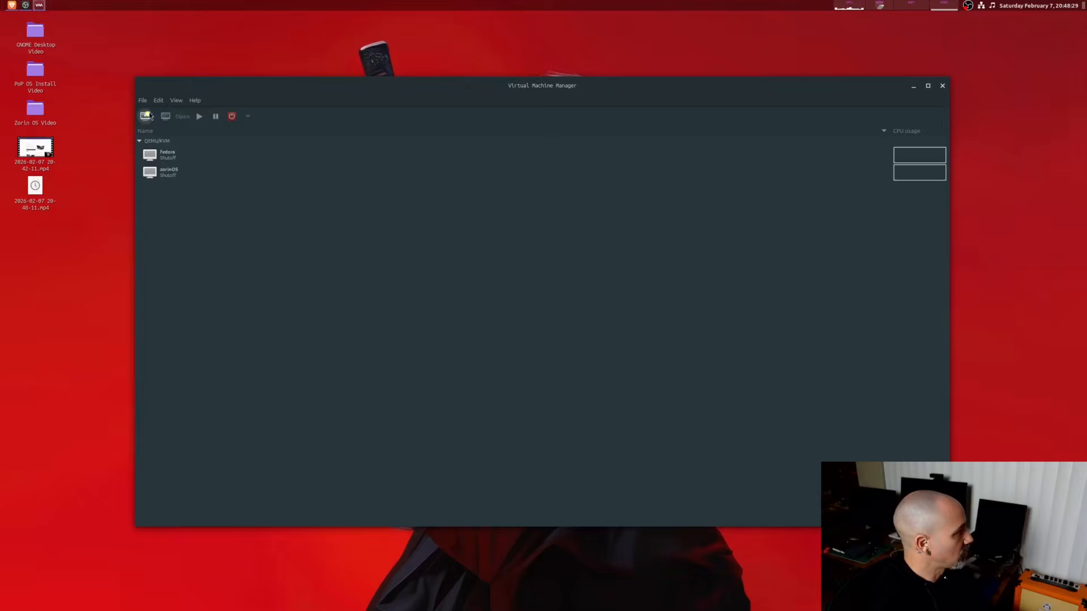
Start a new virtual machine from local install media, using pop-os_24.04_amd64_generic_23.iso from the Downloads pool
click(145, 116)
click(624, 367)
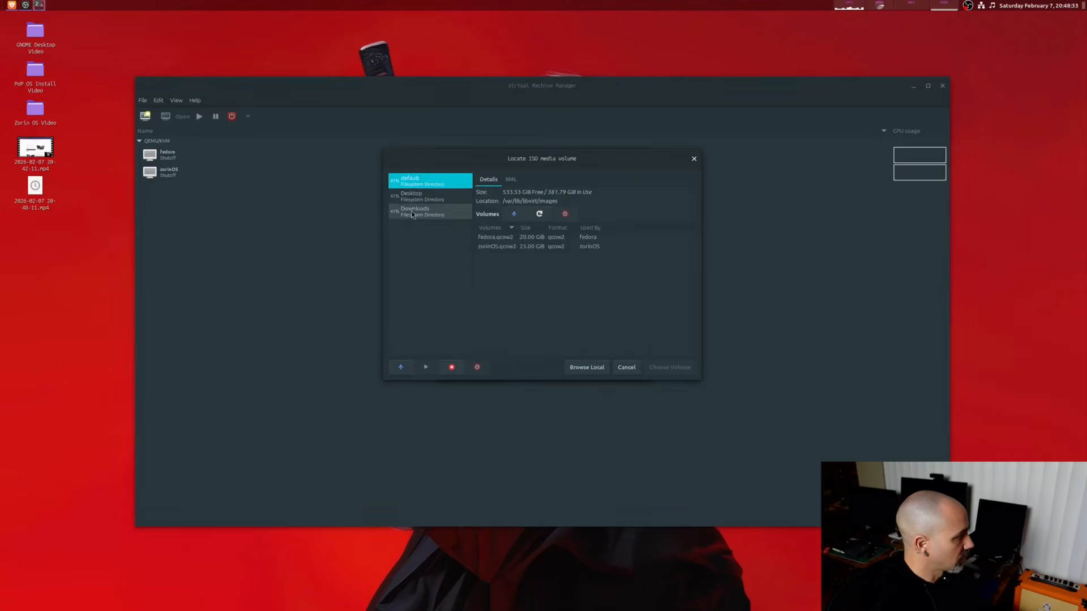
click(412, 214)
scroll(522, 303, down, 5)
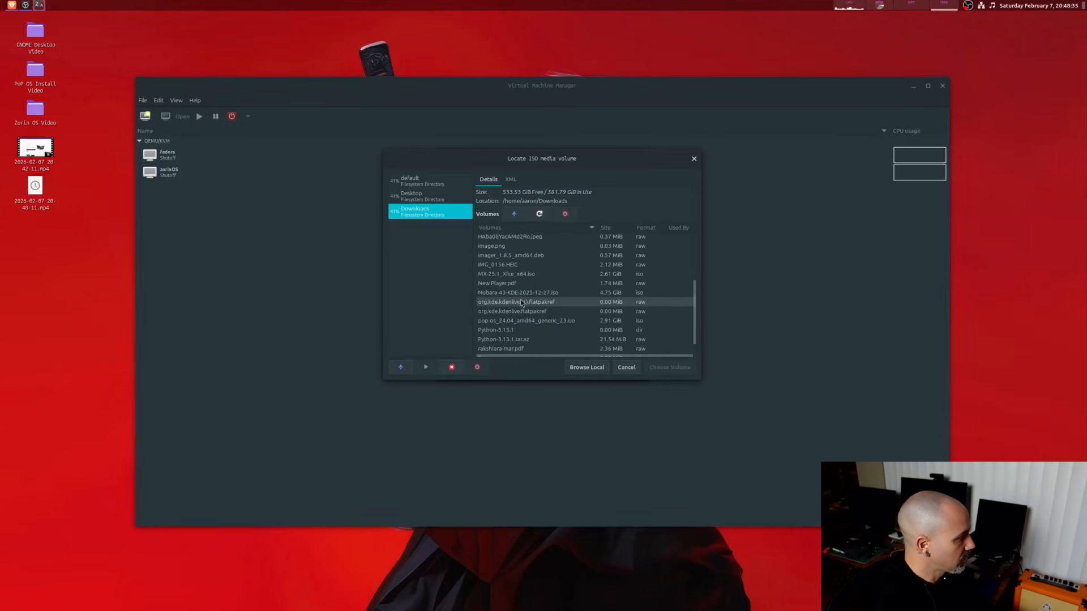
double_click(526, 321)
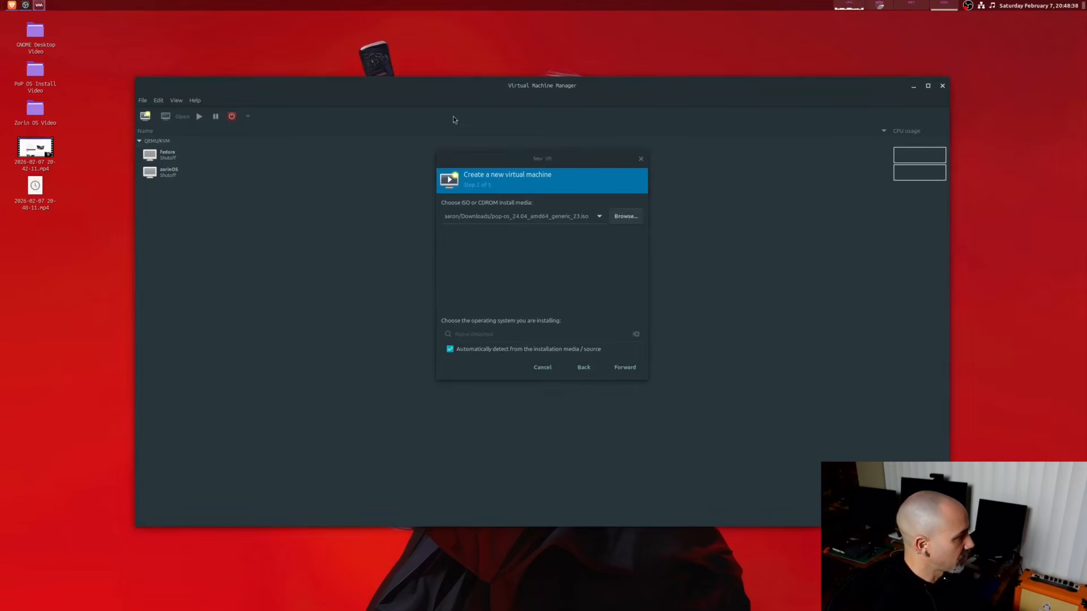
Turn off automatic operating system detection and choose Ubuntu 25.04 as the system being installed
click(510, 350)
click(533, 334)
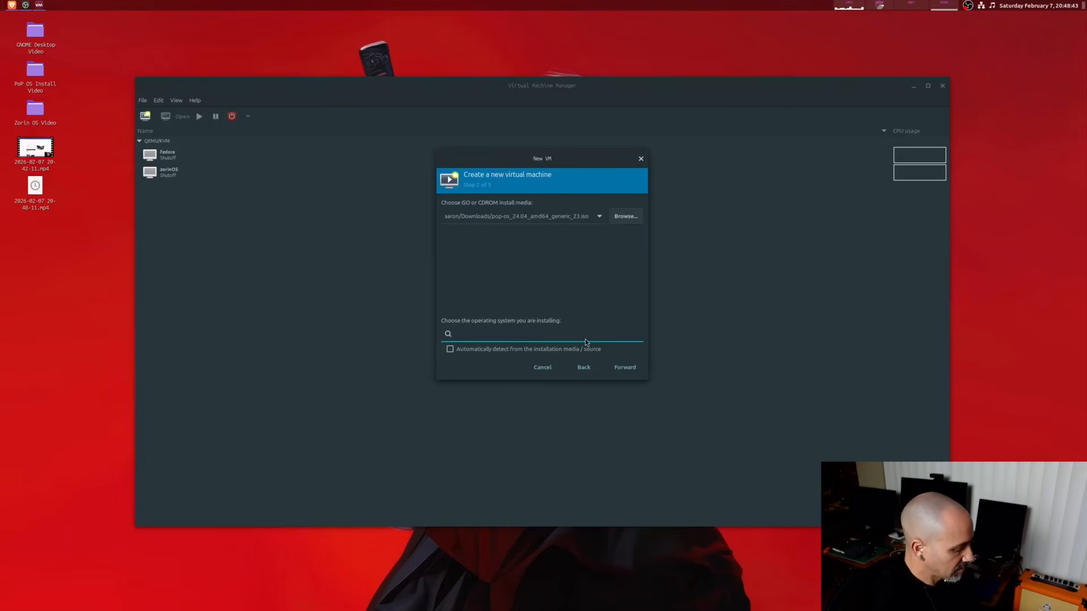
text(Linu)
key(BackSpace)
key(BackSpace)
key(BackSpace)
key(BackSpace)
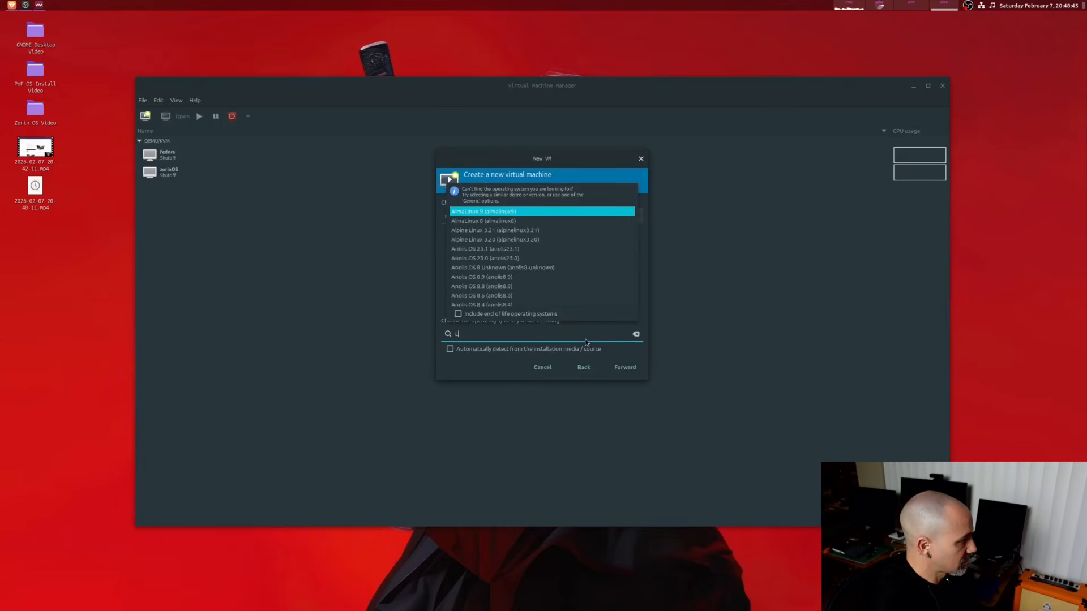
text(Ubu)
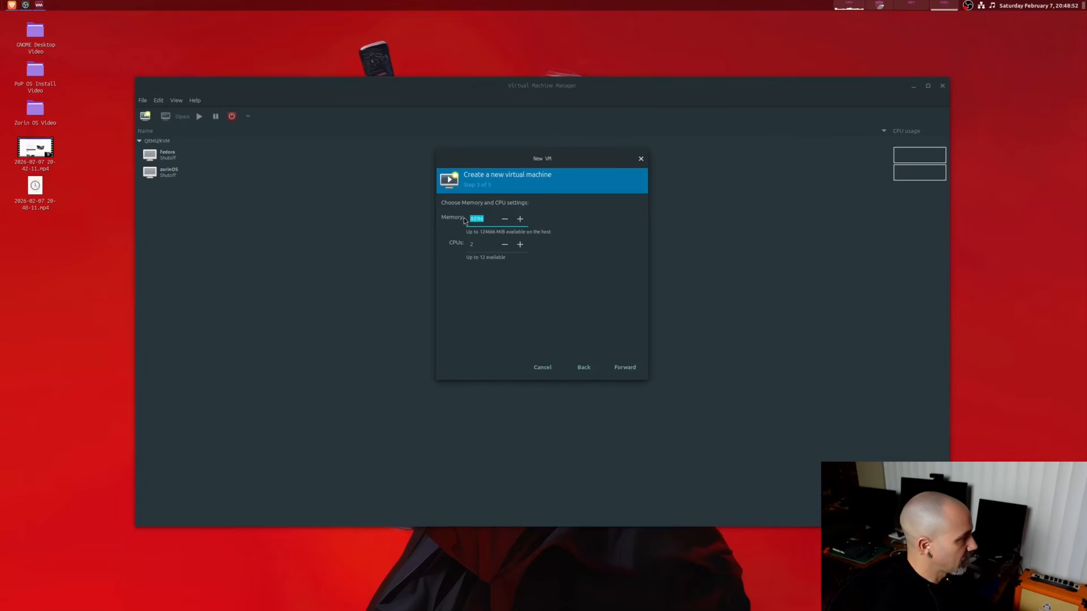
Give the virtual machine 8000 MiB of memory, 4 CPUs and a 25 GiB disk image
click(473, 244)
click(622, 366)
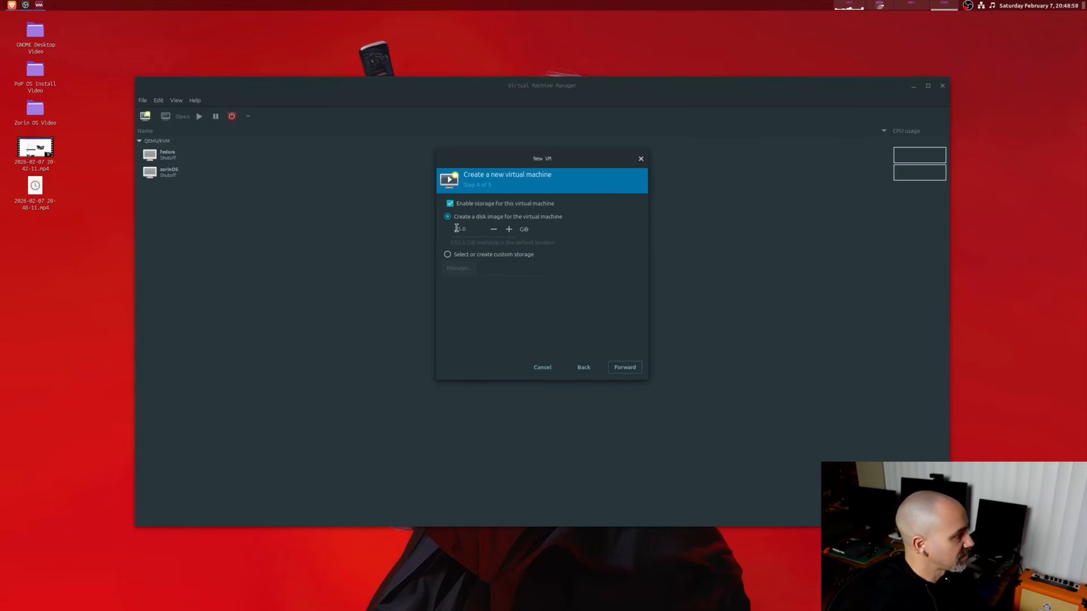
click(622, 369)
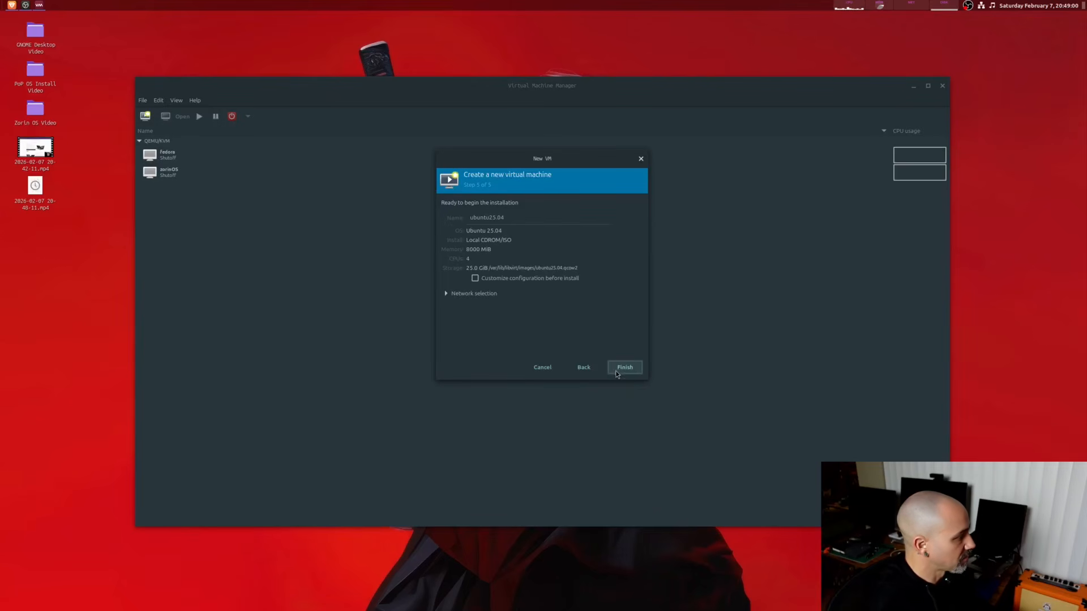
Name the virtual machine popOS and create it, showing its console full screen
drag(537, 217, 465, 219)
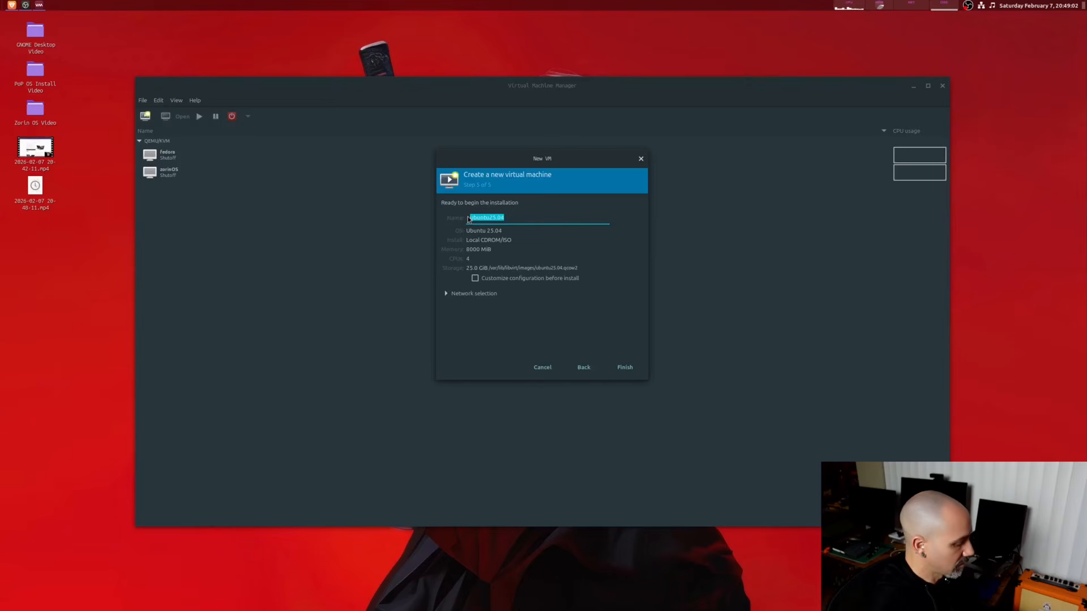
text(pop!_OS)
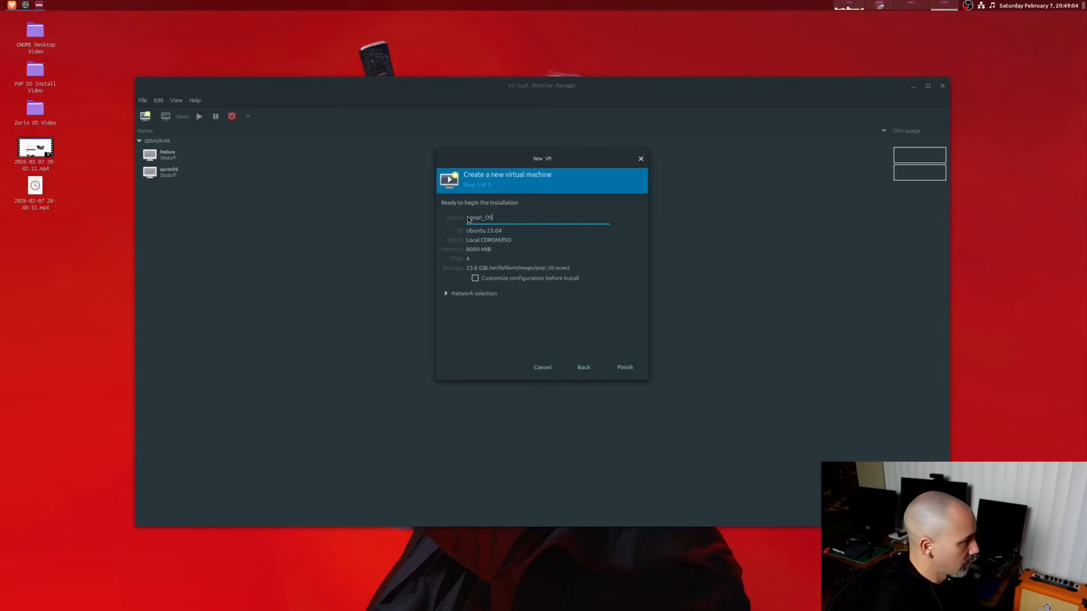
key(BackSpace)
key(BackSpace)
key(BackSpace)
key(BackSpace)
text(OS)
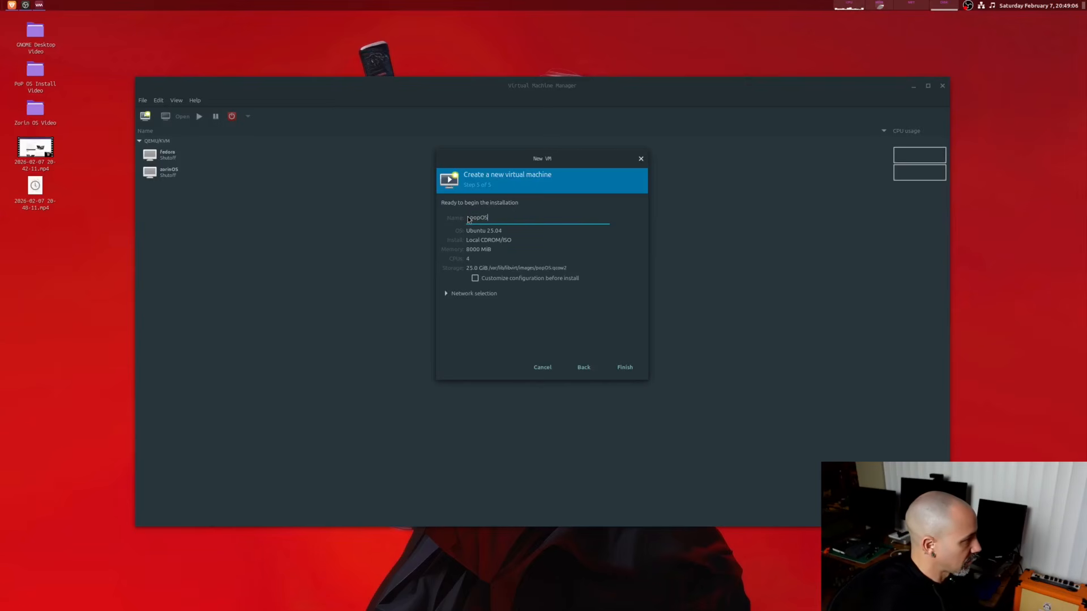
click(625, 367)
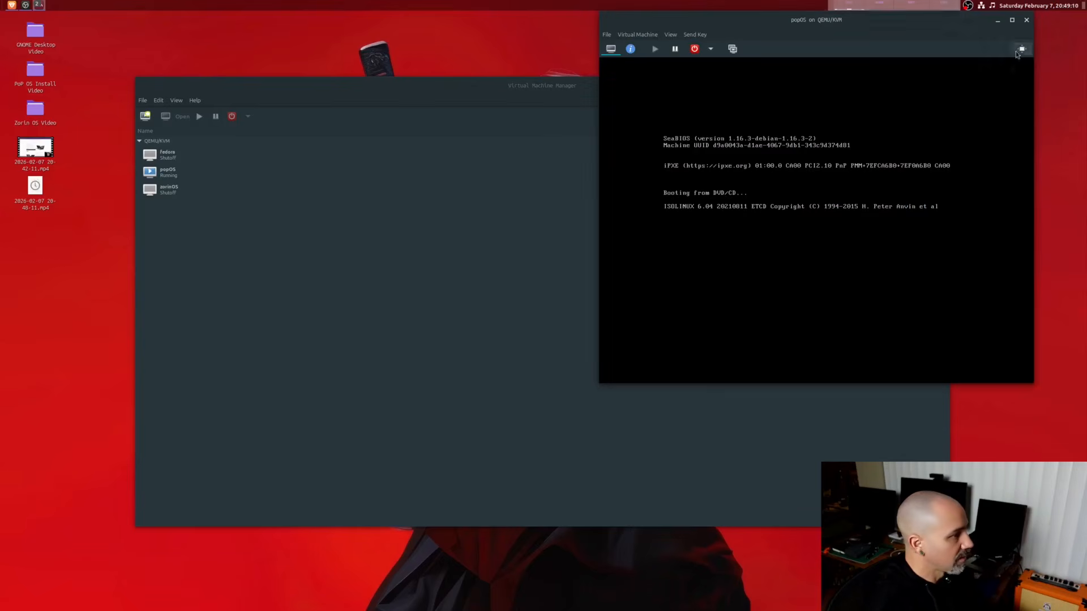
click(1022, 49)
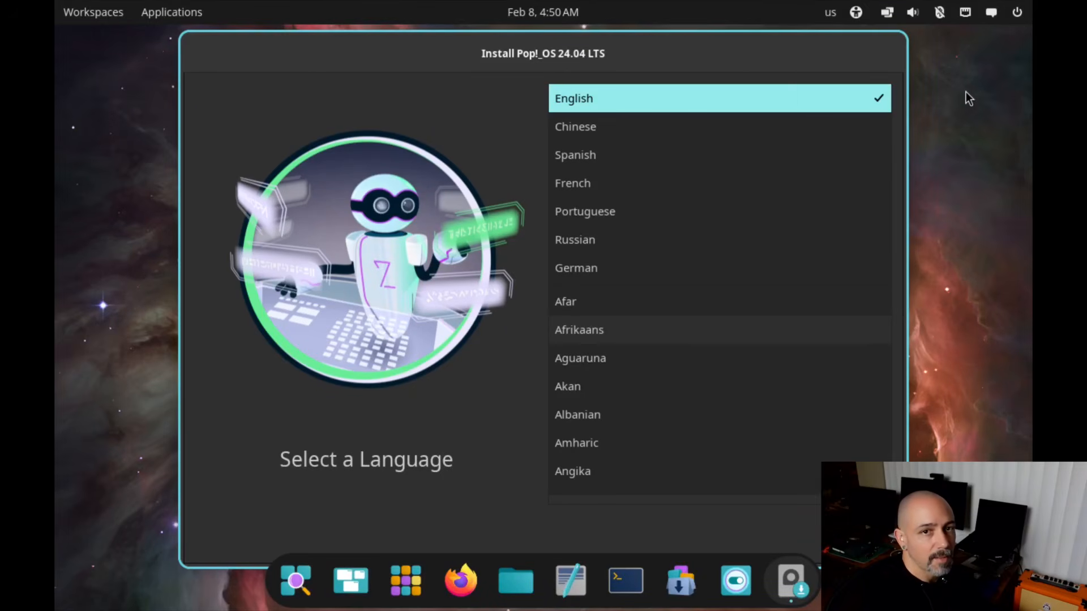
Set the installer to English (United States) with the default English (US) keyboard layout, and choose Clean Install
click(562, 107)
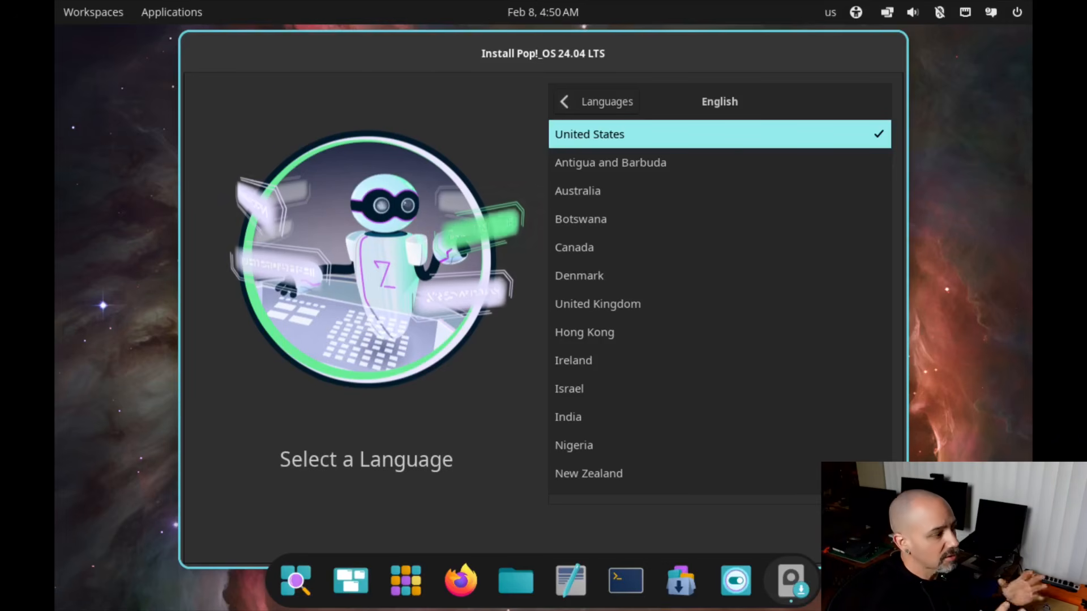
key(Return)
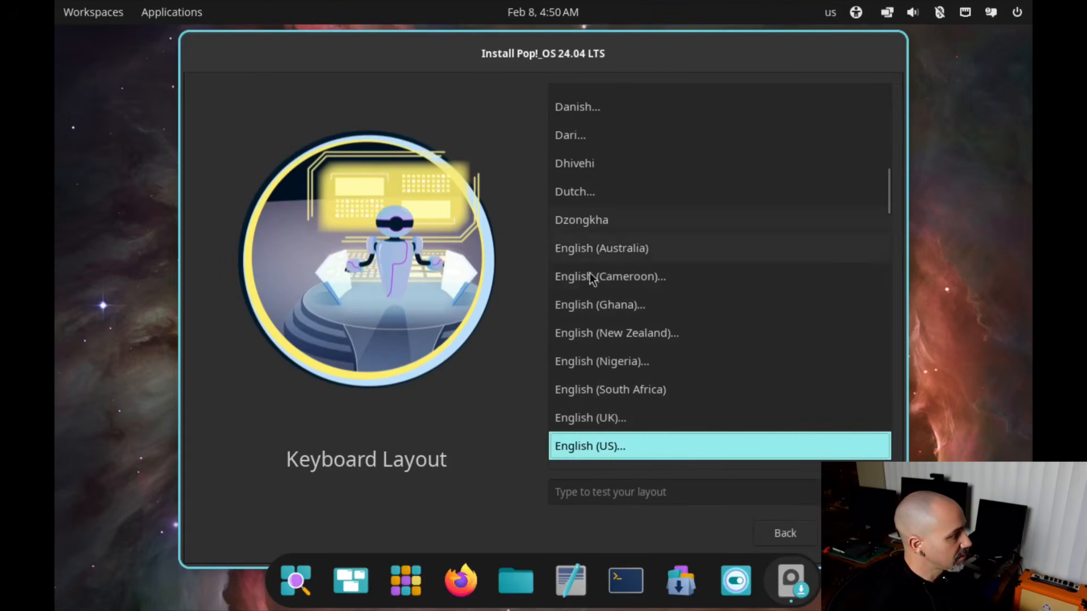
key(Return)
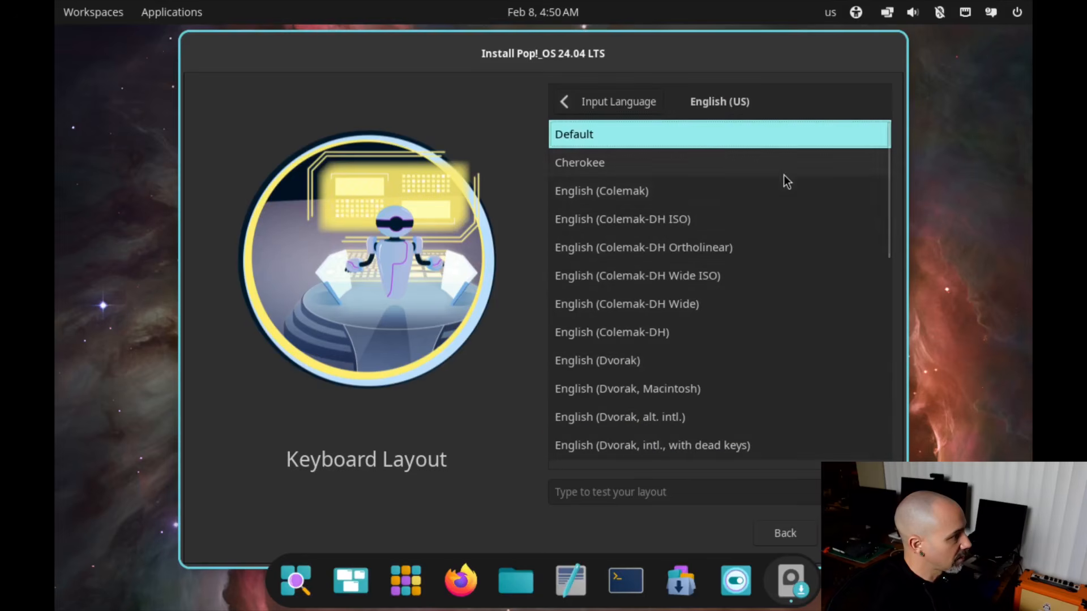
key(Return)
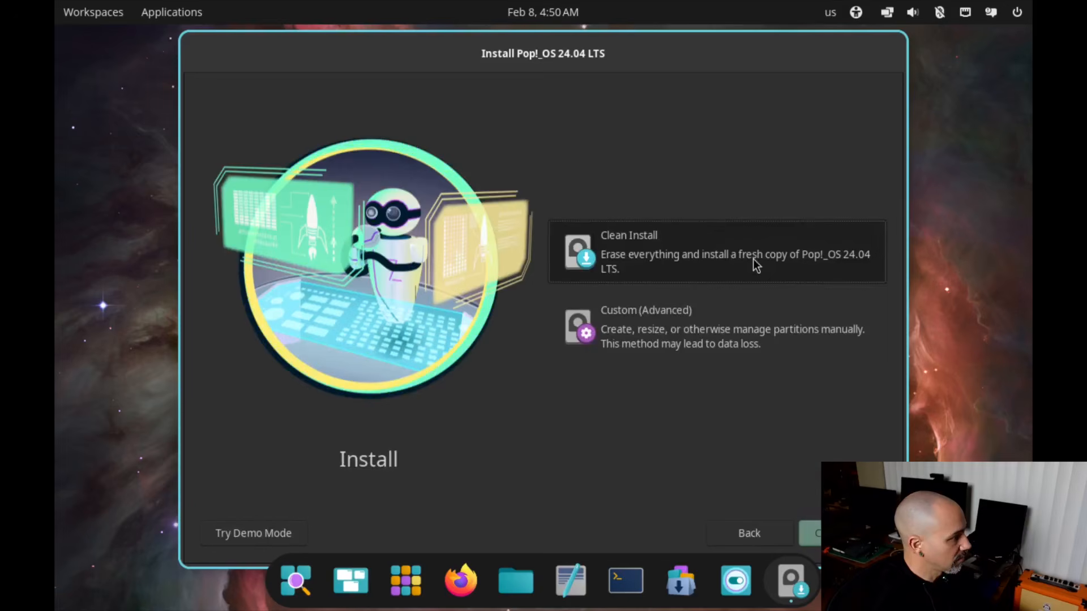
click(628, 241)
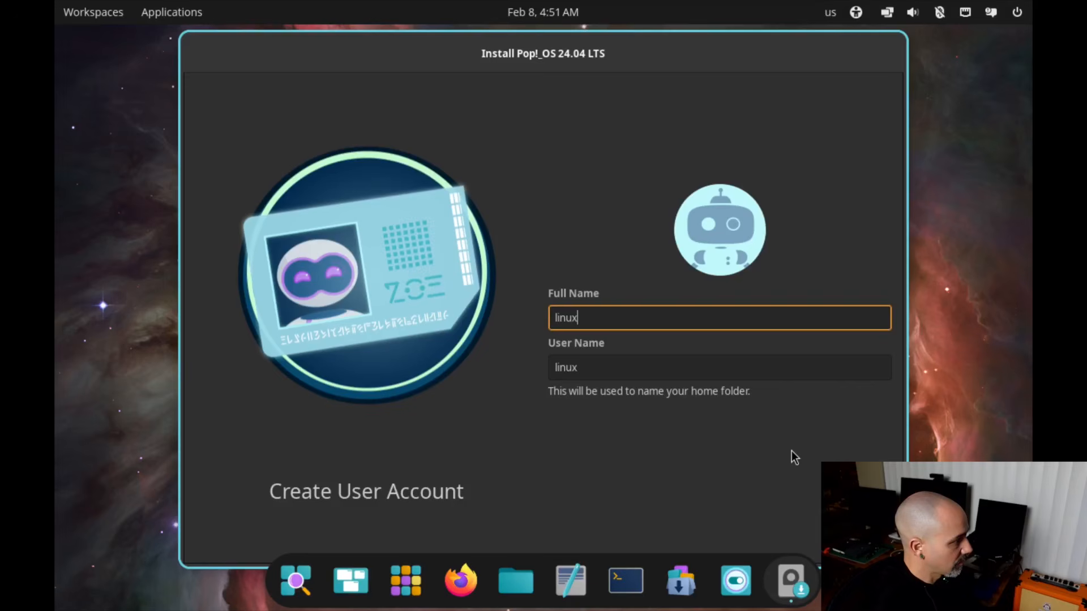
Create the user account with its full name and a confirmed account password, and decline drive encryption
text(eanie)
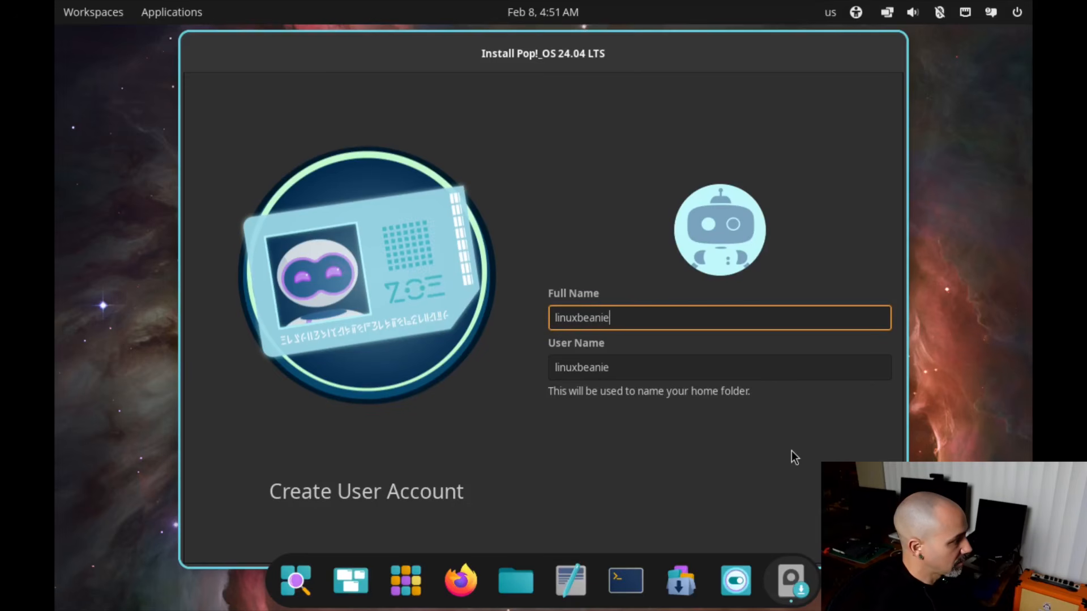
key(Return)
text(••••)
key(Tab)
text(••••)
click(849, 533)
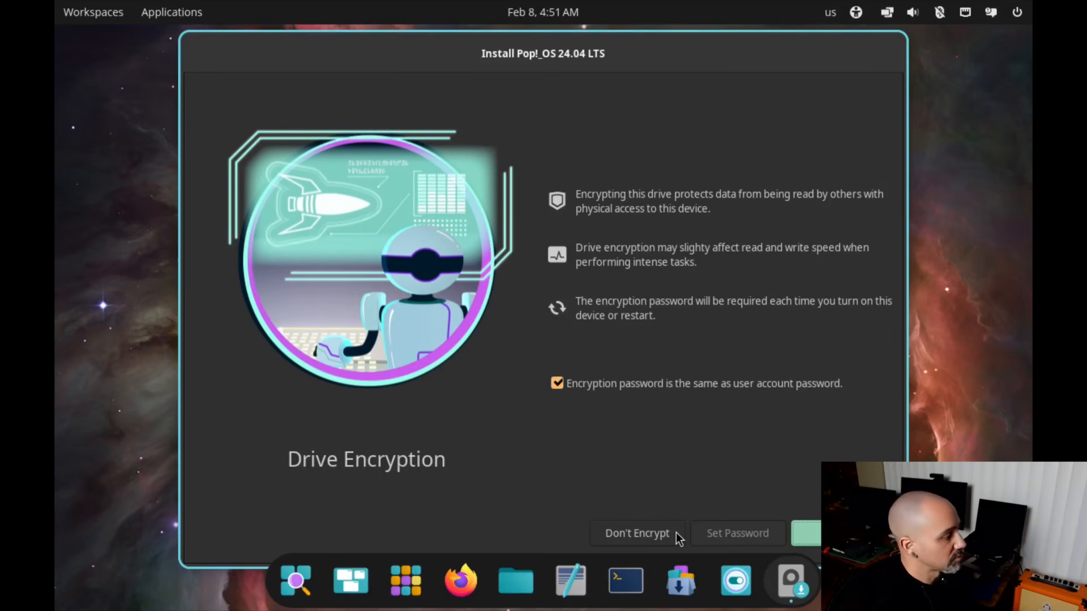
click(676, 532)
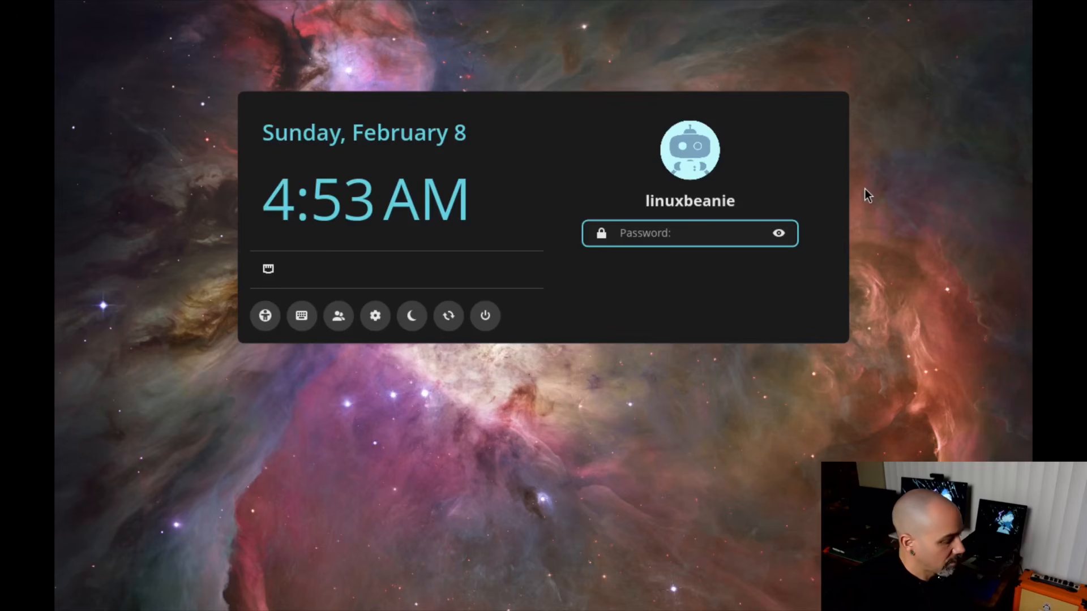
Log in to the newly installed Pop!_OS system with the account password
text(***)
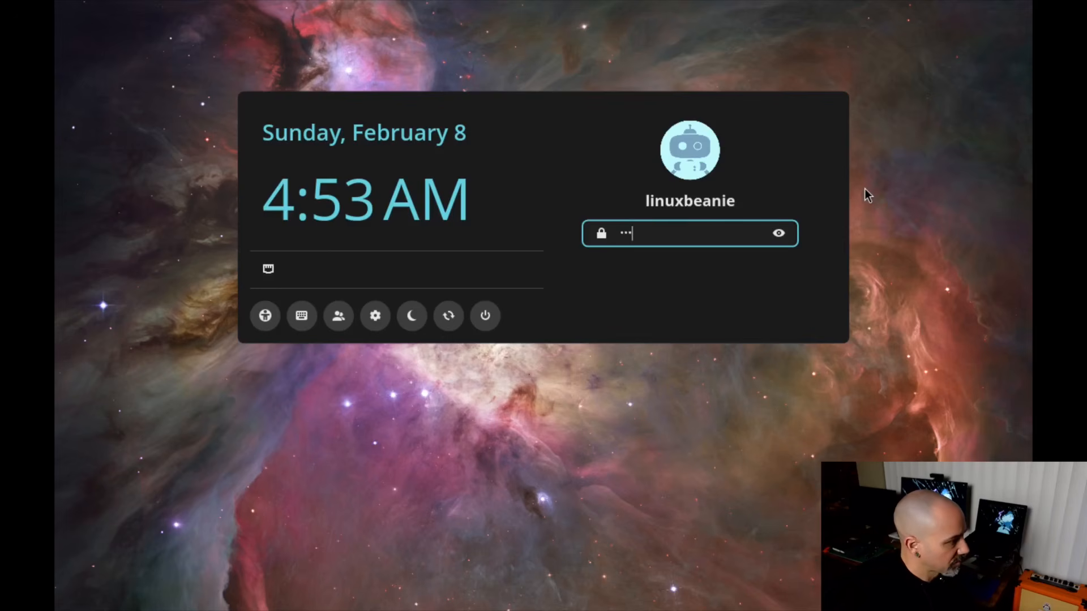
key(Return)
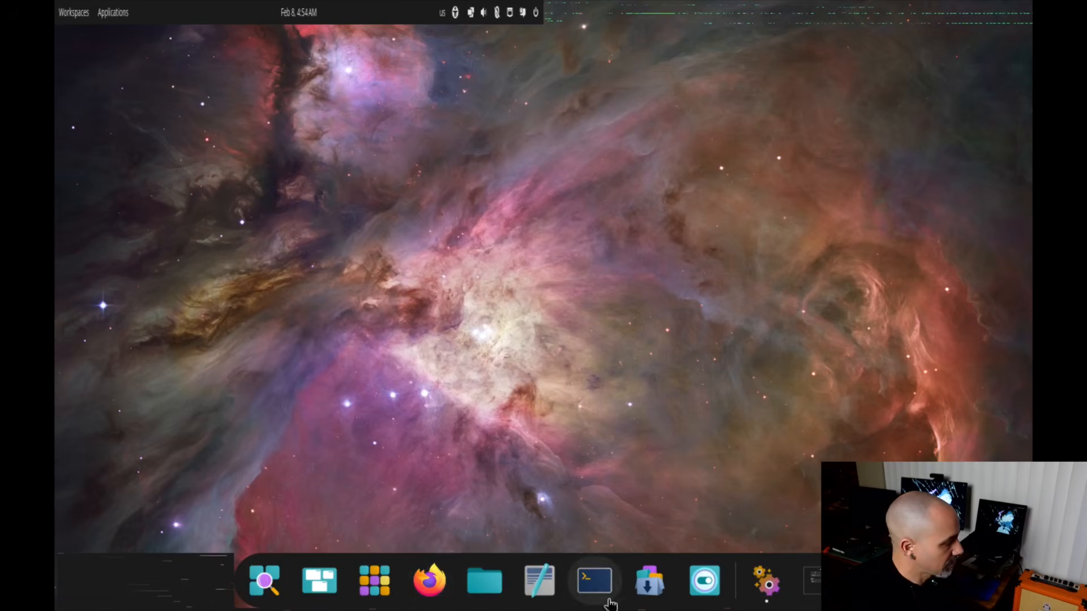
Search the launcher for "software", and browse the popular apps on COSMIC Store's Explore page
key(super)
text(software)
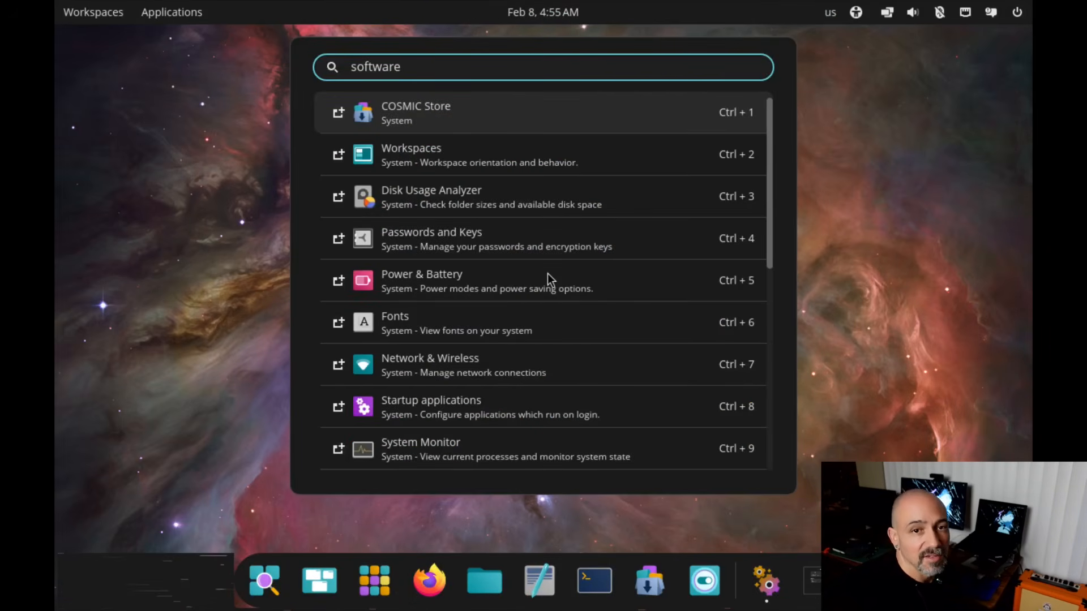
key(Escape)
scroll(582, 174, down, 3)
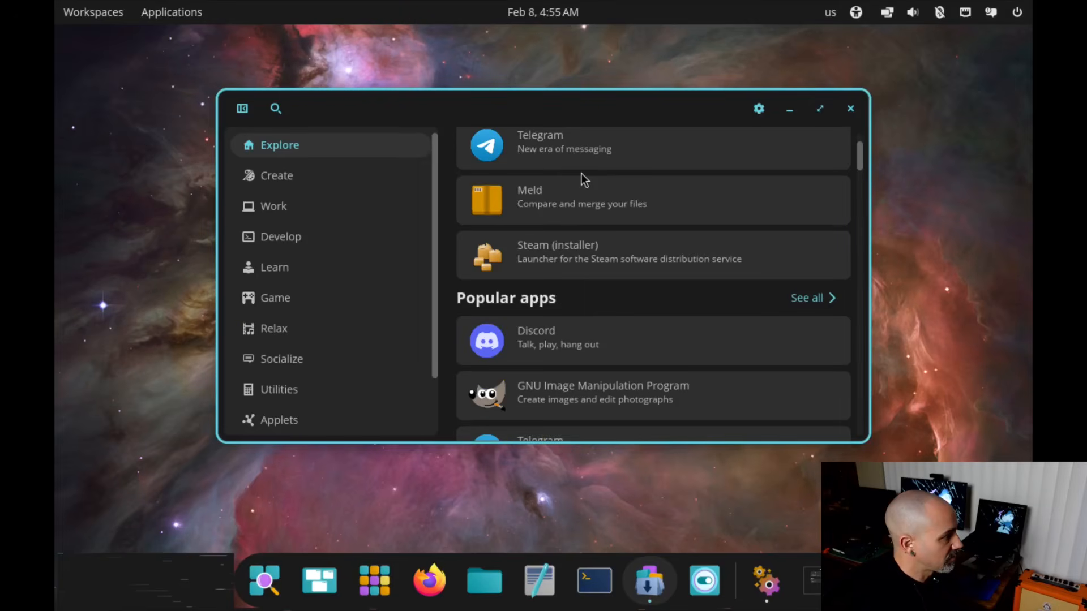
scroll(582, 174, down, 1)
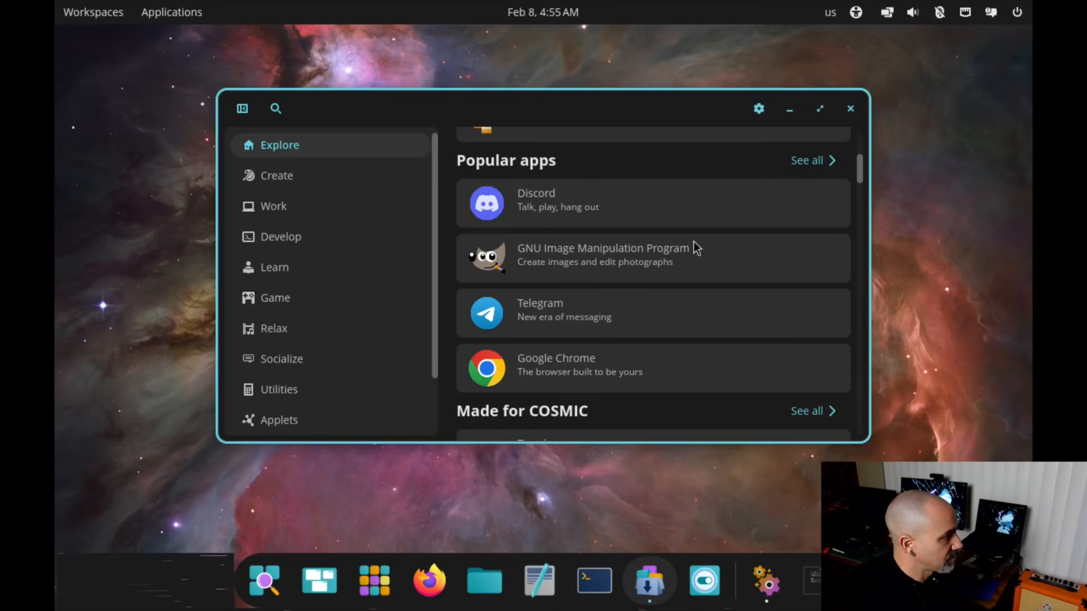
Browse the Made for COSMIC apps on COSMIC Store's Explore page, and close the store
scroll(593, 254, down, 2)
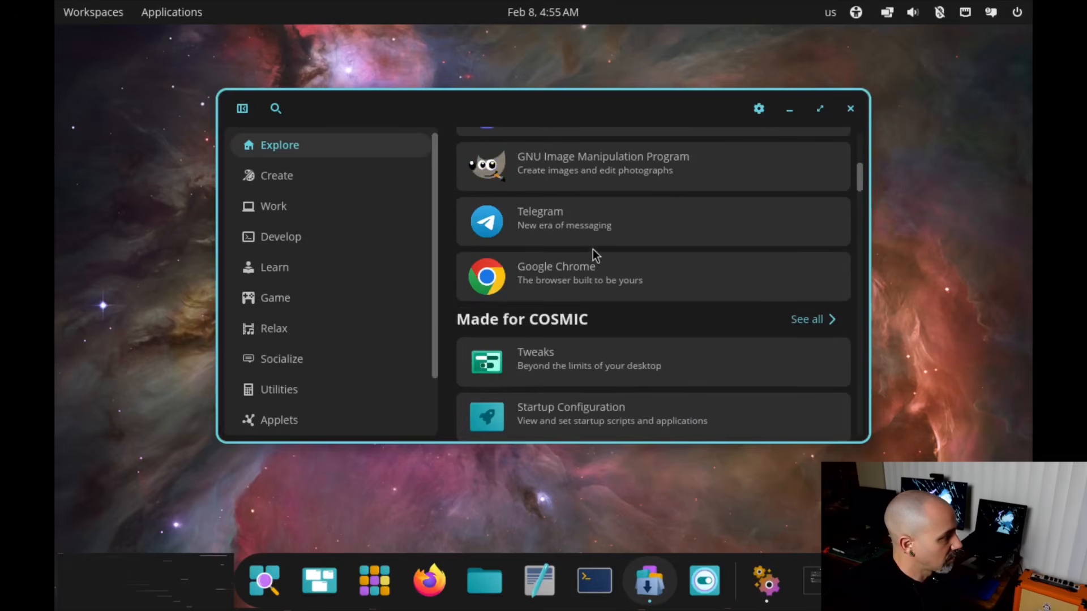
scroll(629, 173, down, 5)
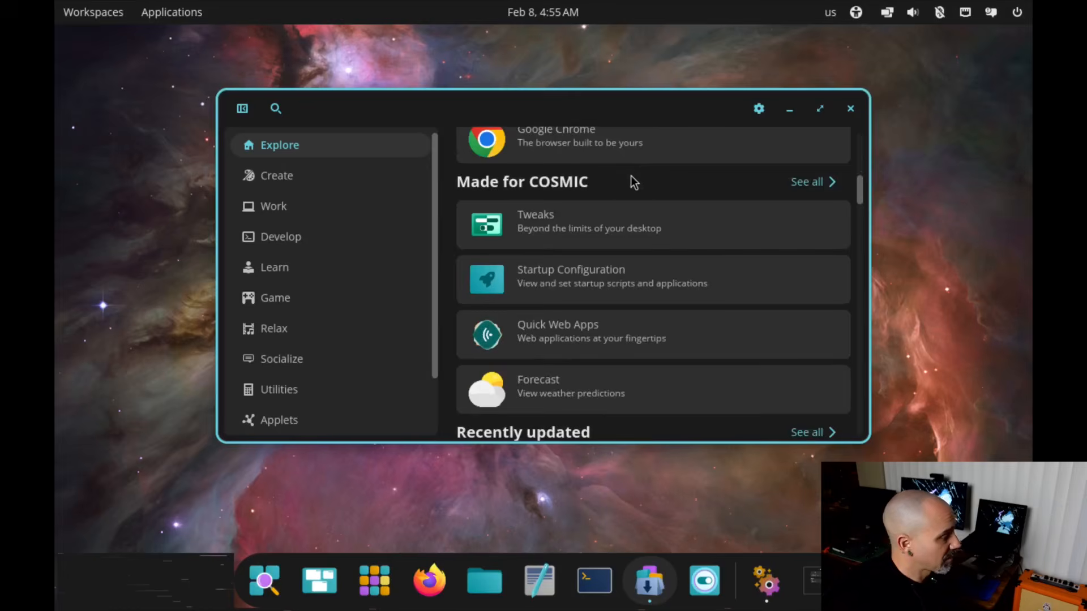
scroll(721, 296, up, 6)
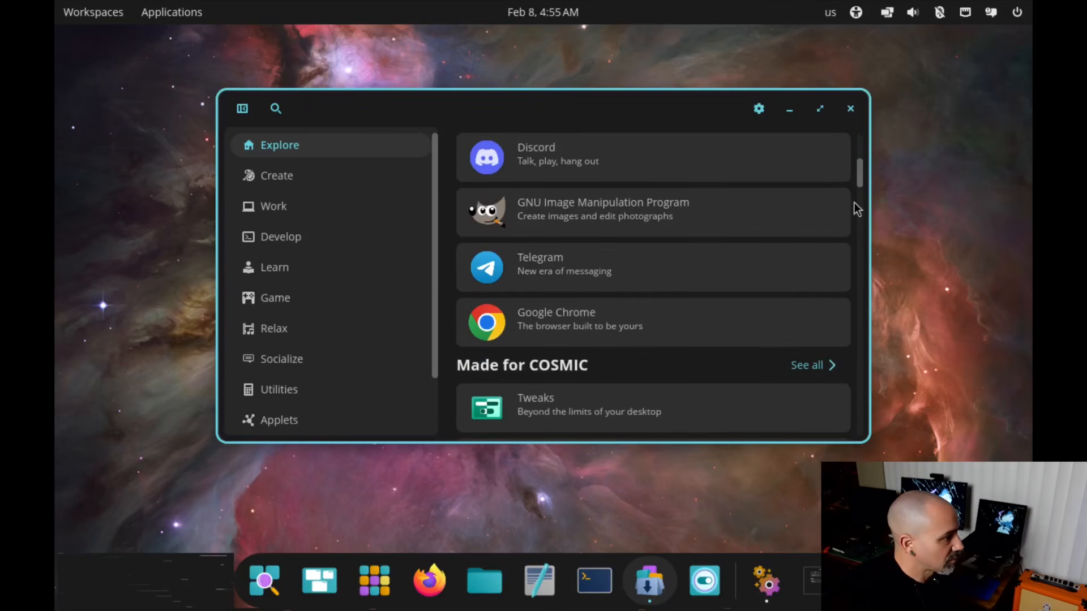
drag(862, 168, 862, 138)
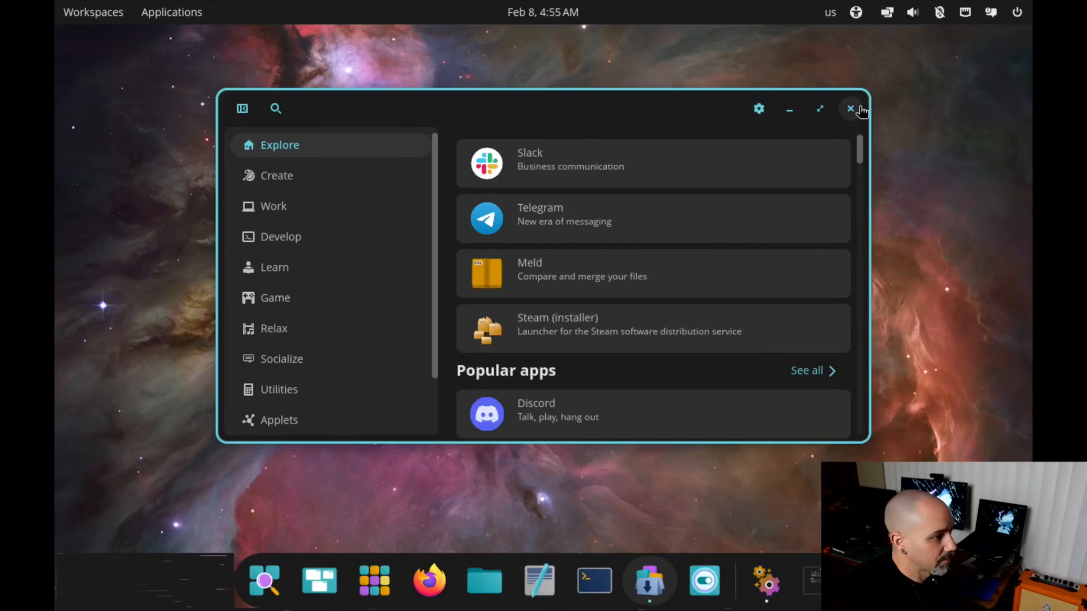
click(851, 108)
key(super)
text(setti)
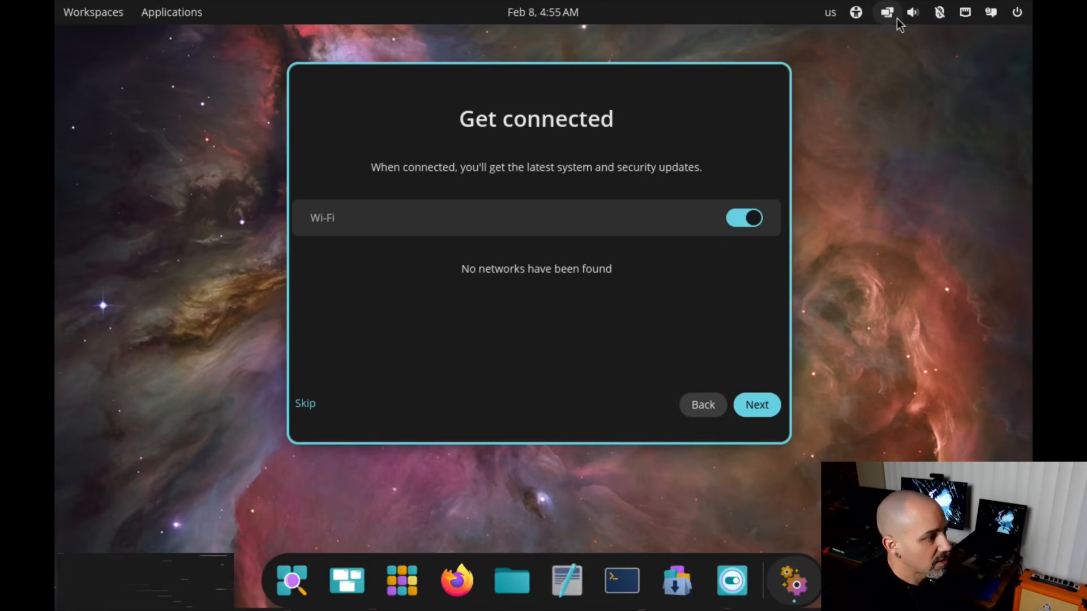
Continue the initial setup with English (United States of America) as the language, and set the timezone to Los Angeles
click(772, 404)
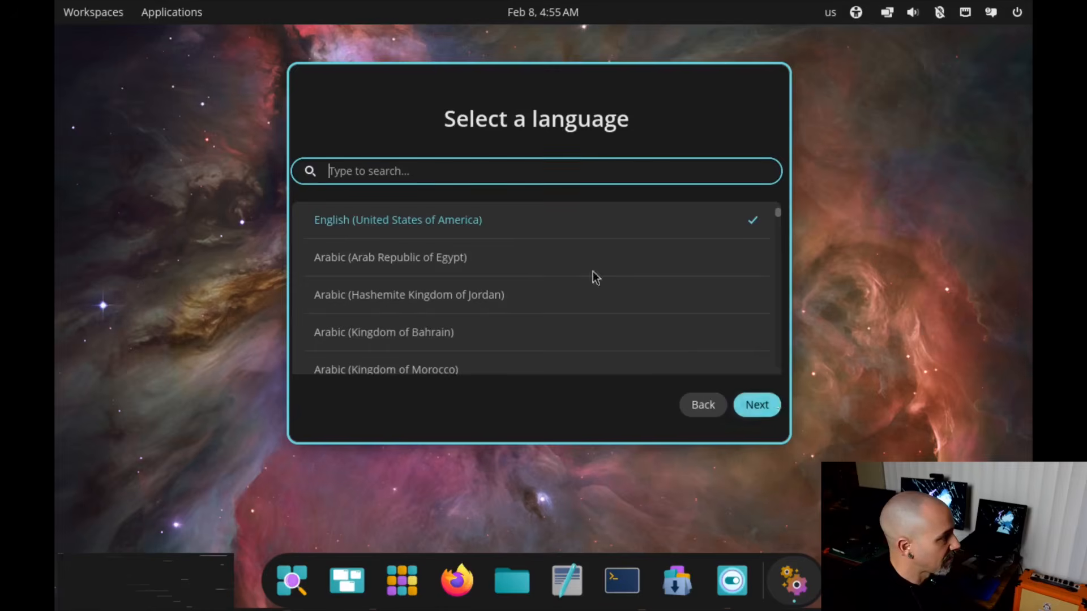
click(753, 405)
click(758, 405)
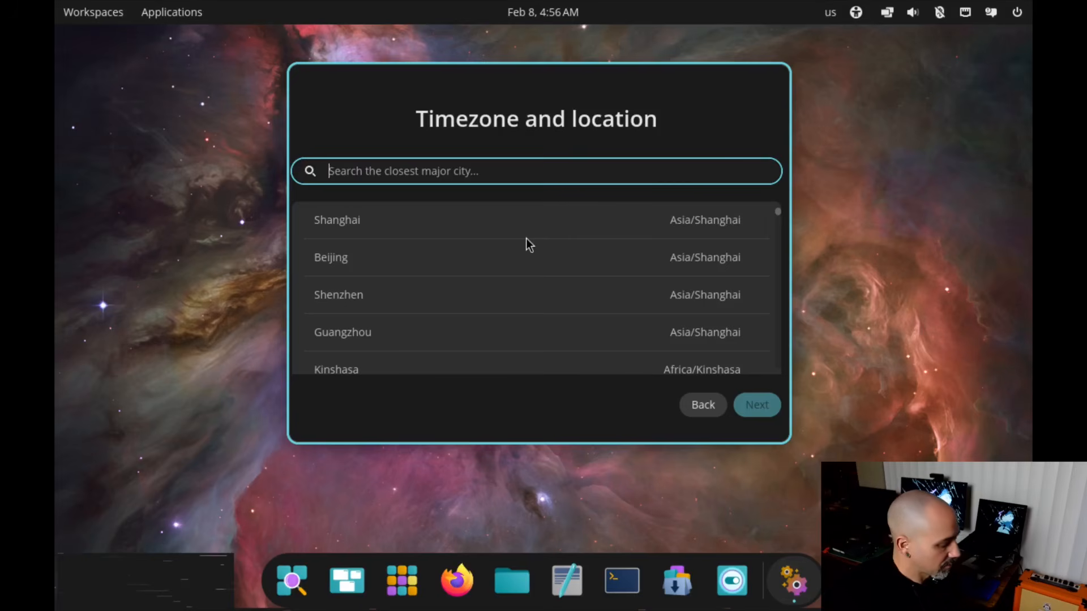
text(los a)
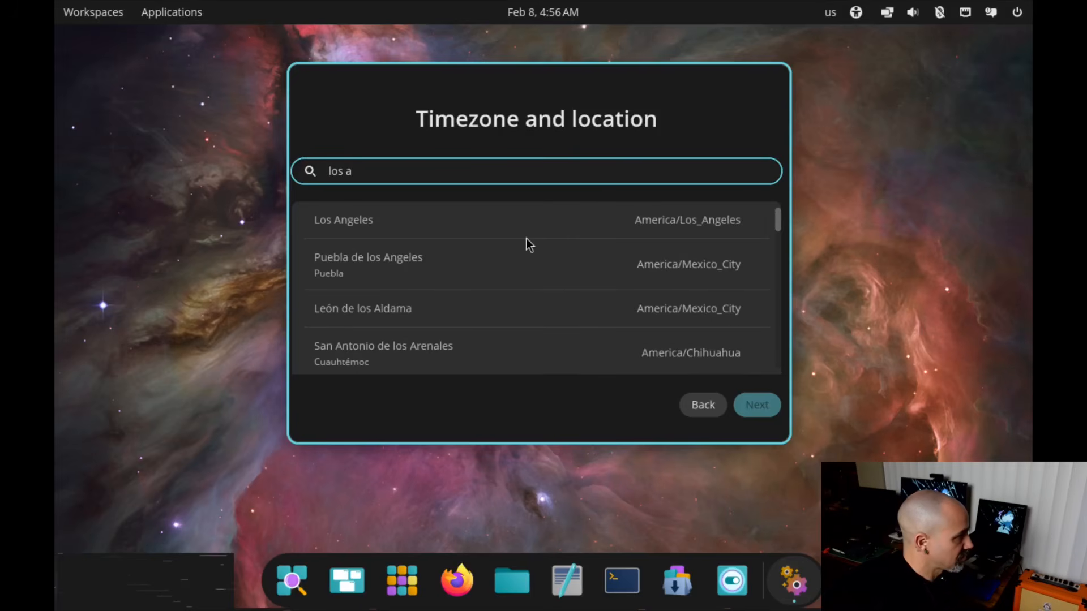
click(565, 225)
click(758, 413)
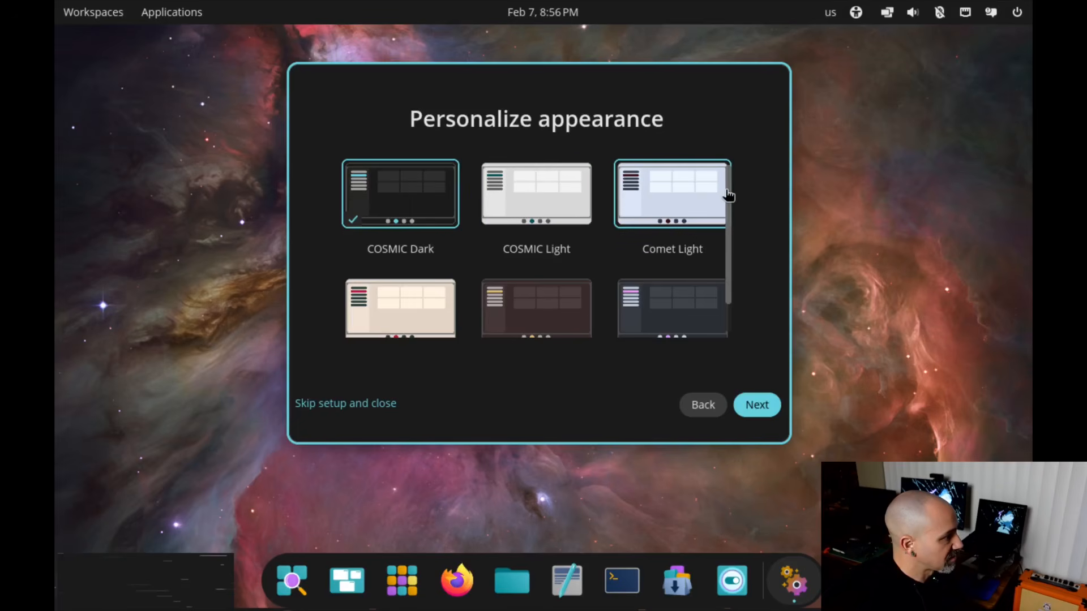
Choose the Nebula Dark theme and the Top Panel & Bottom Dock layout in the initial setup
scroll(727, 204, down, 1)
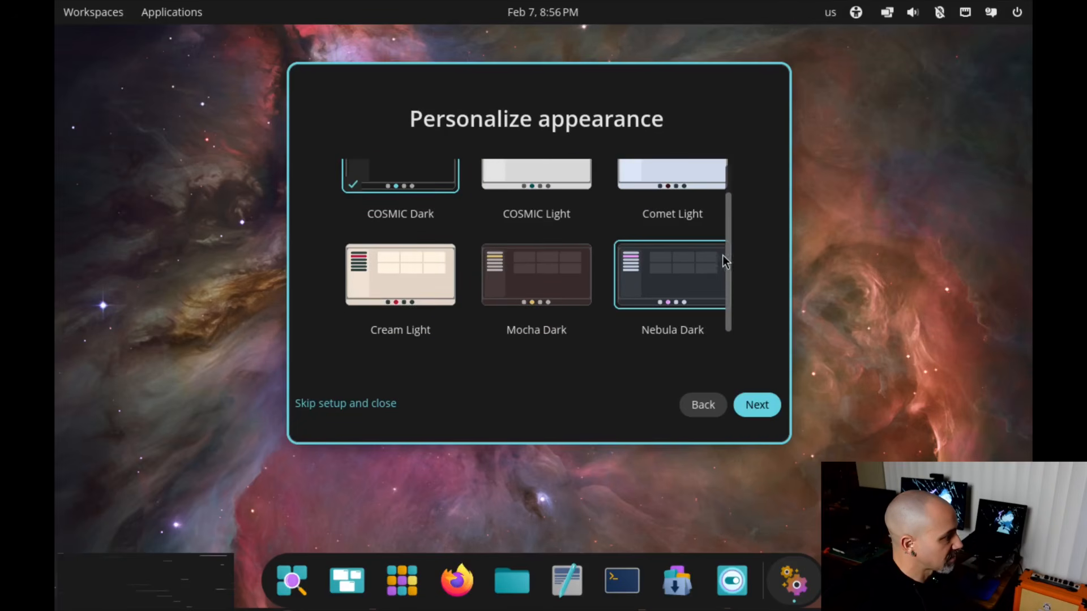
scroll(727, 193, up, 1)
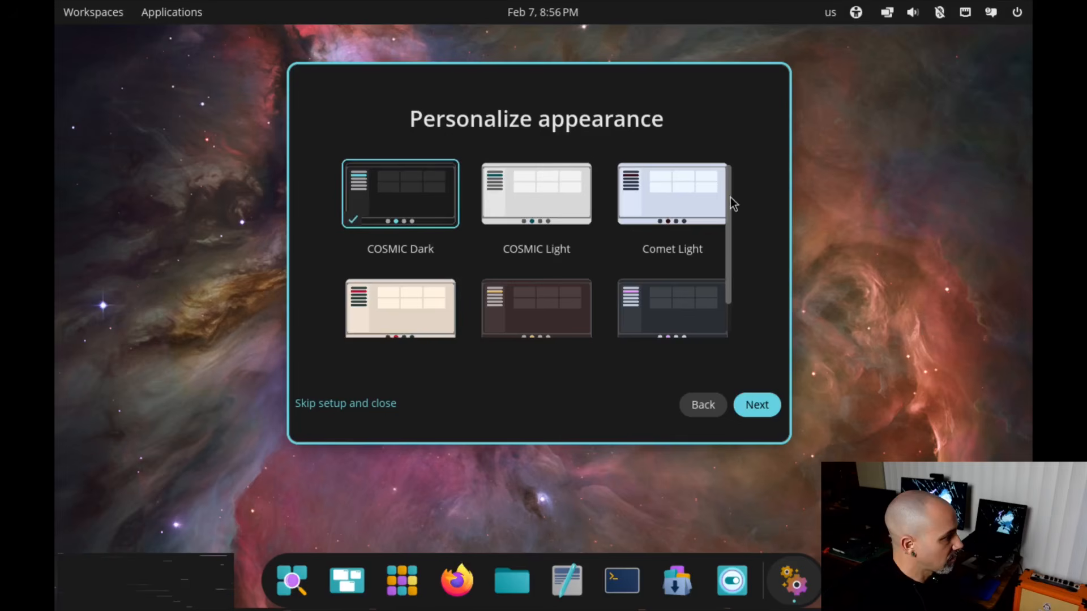
scroll(727, 215, down, 1)
click(668, 297)
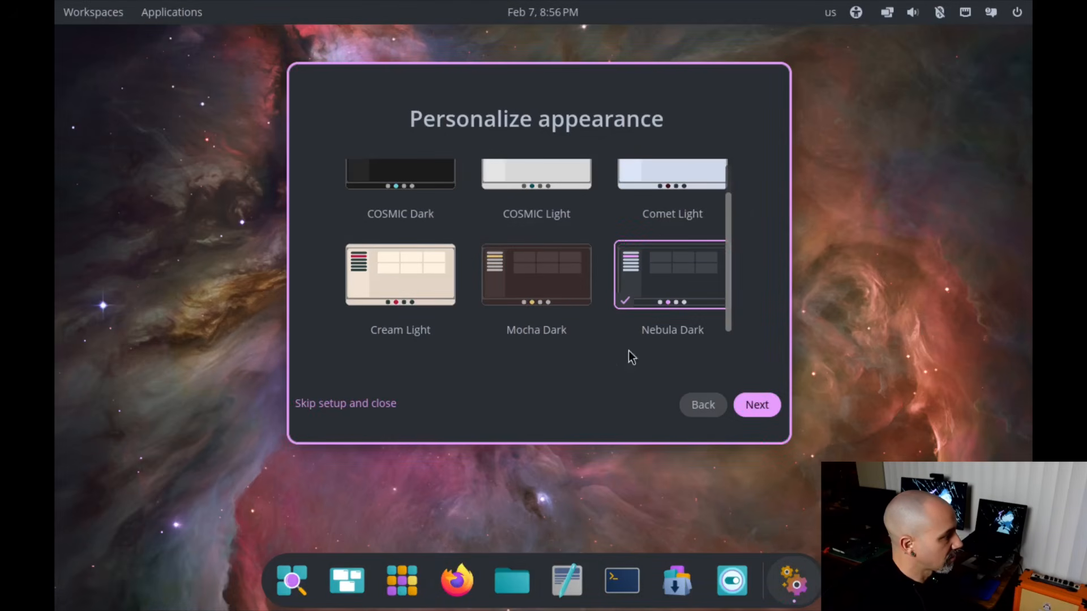
click(757, 404)
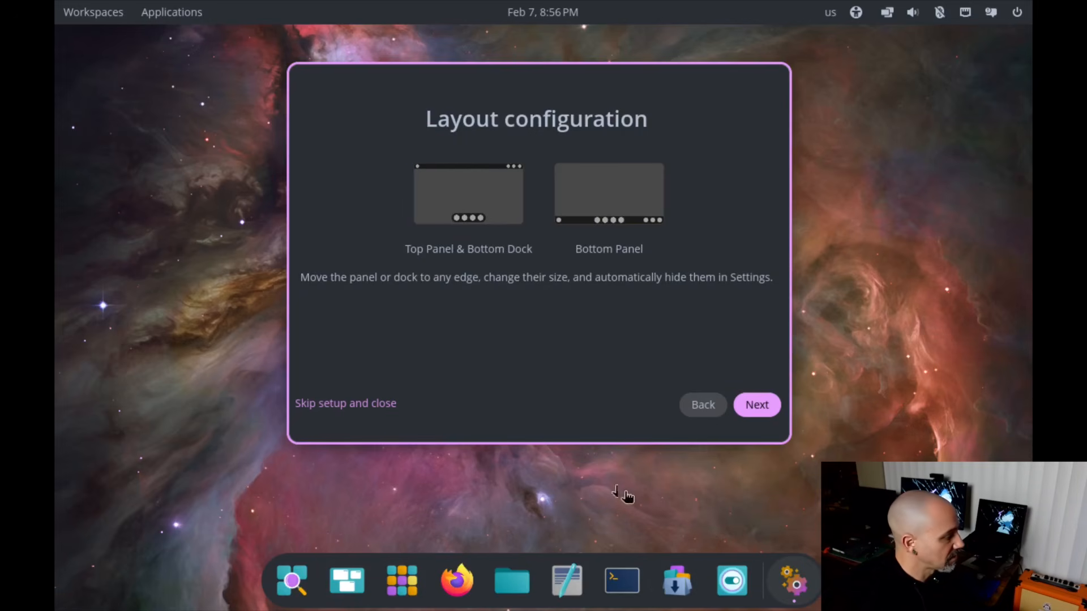
click(483, 195)
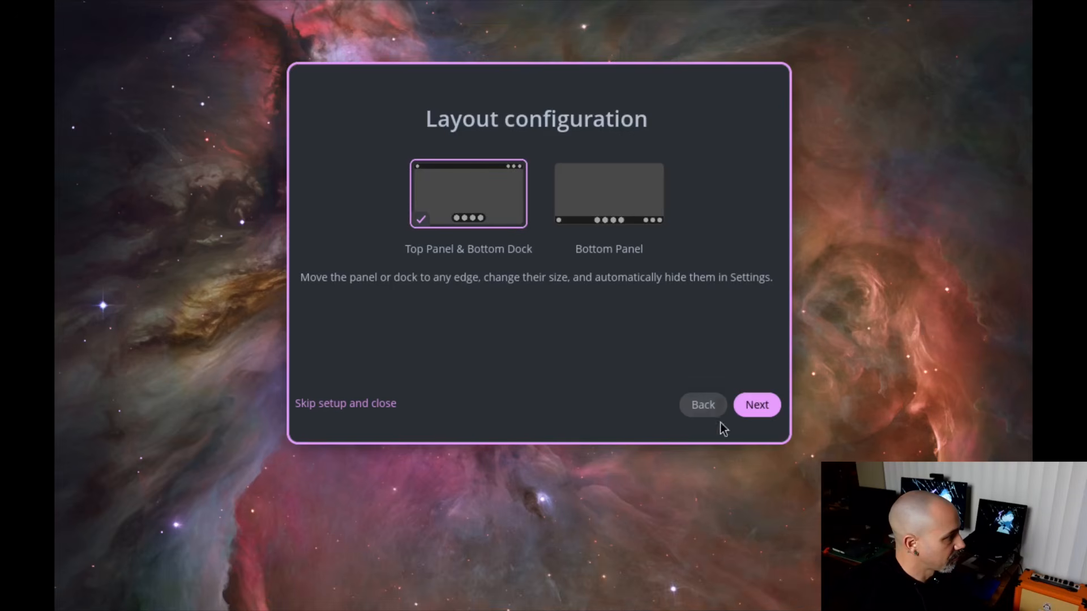
click(756, 411)
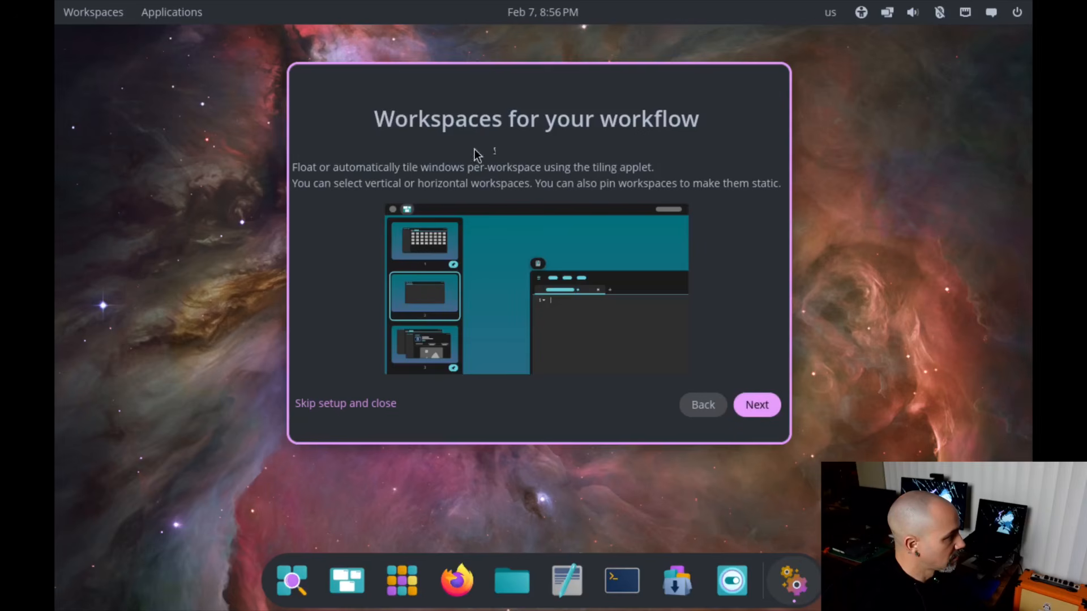
Go through the workspace, keyboard shortcut and launcher tips, try out the launcher, and finish the initial setup
click(757, 405)
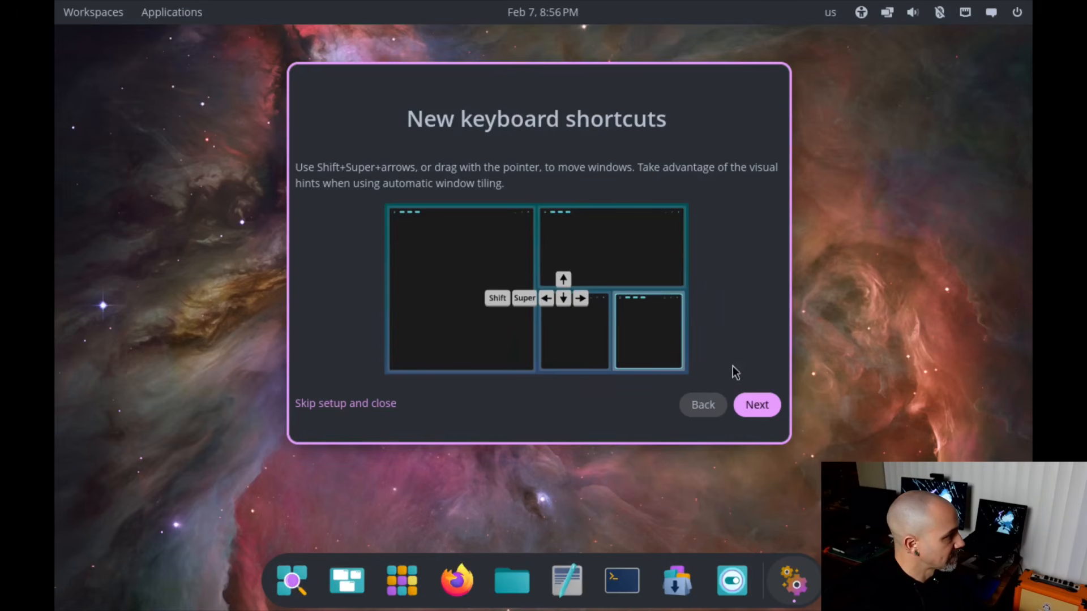
click(757, 406)
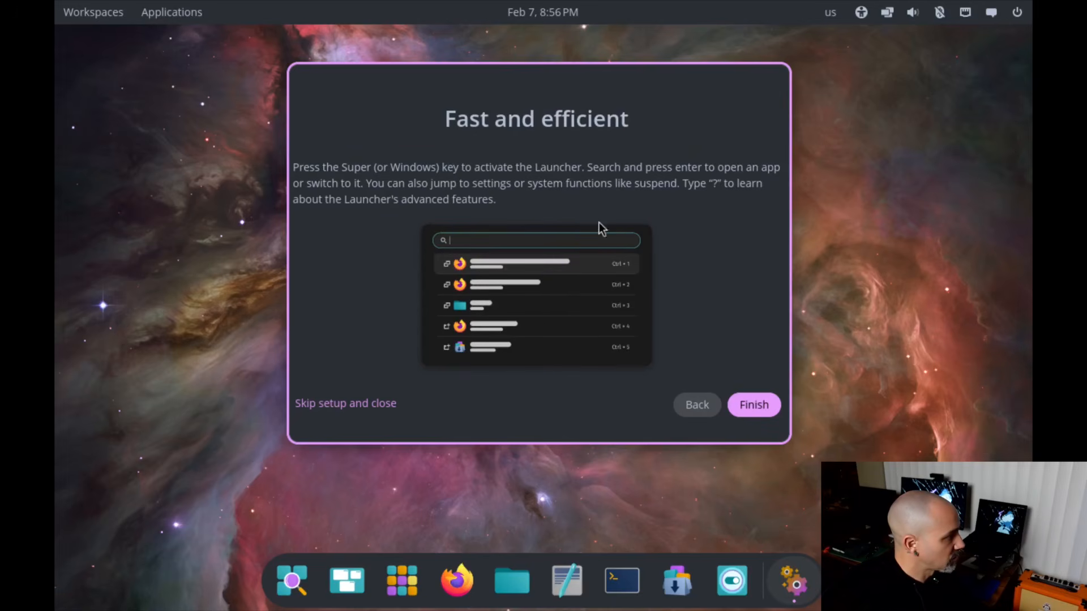
key(super)
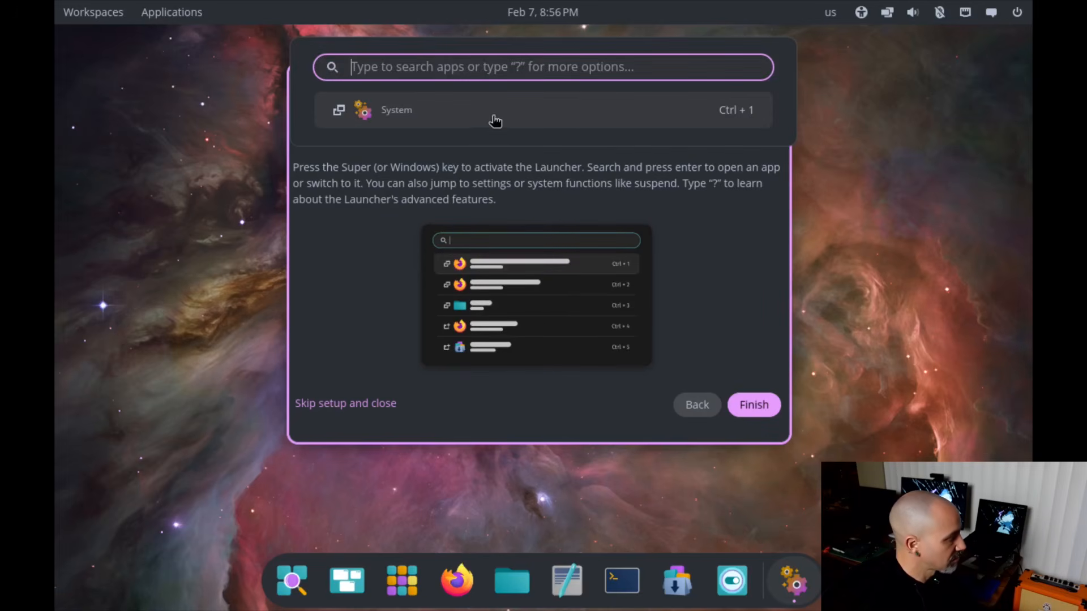
key(super)
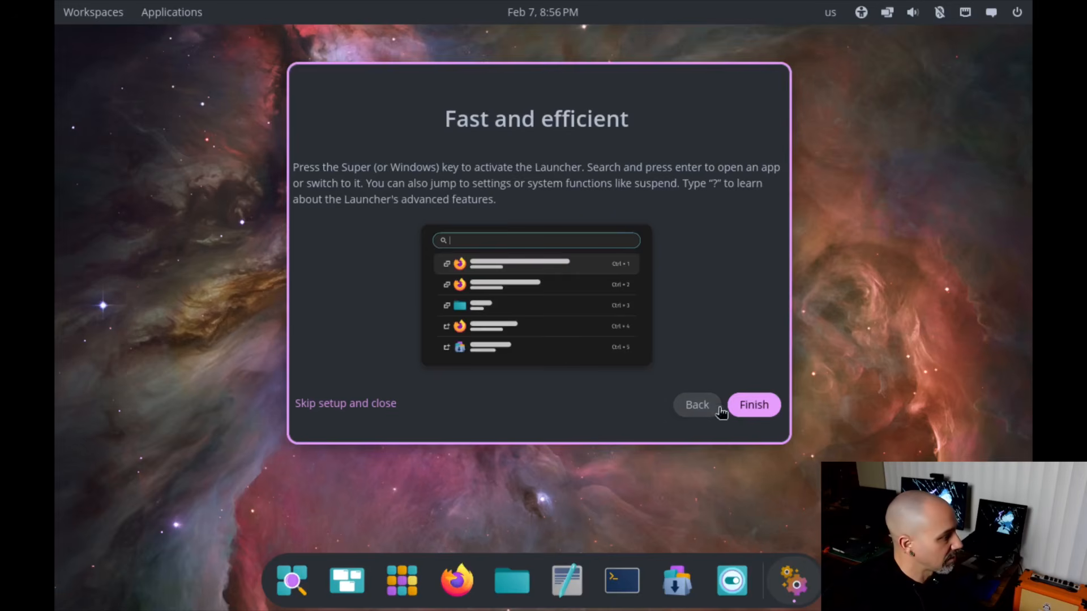
click(744, 407)
Search the launcher for "update"
key(super)
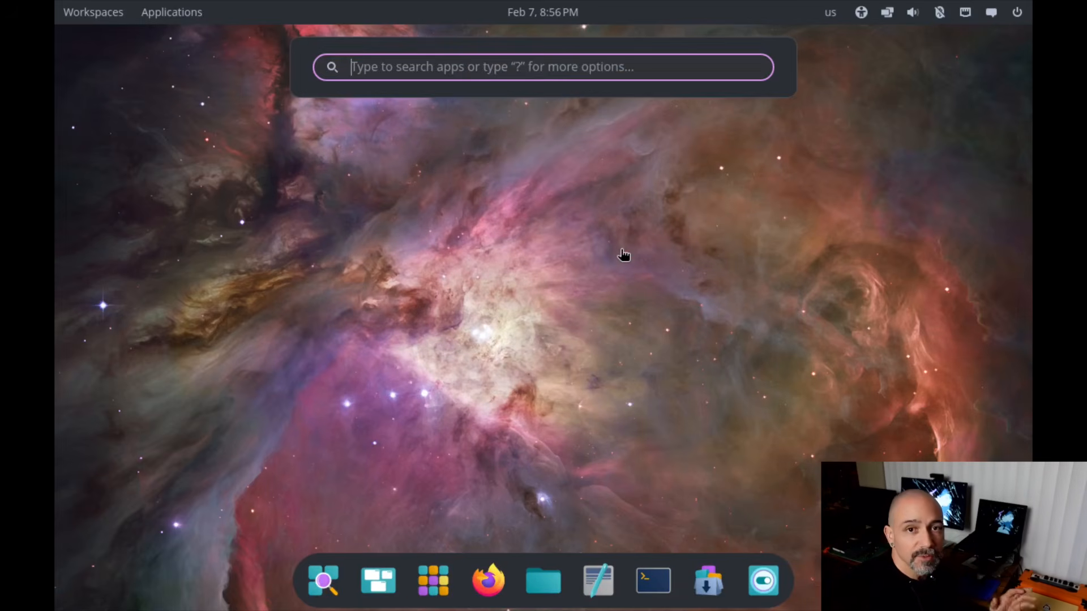
text(update)
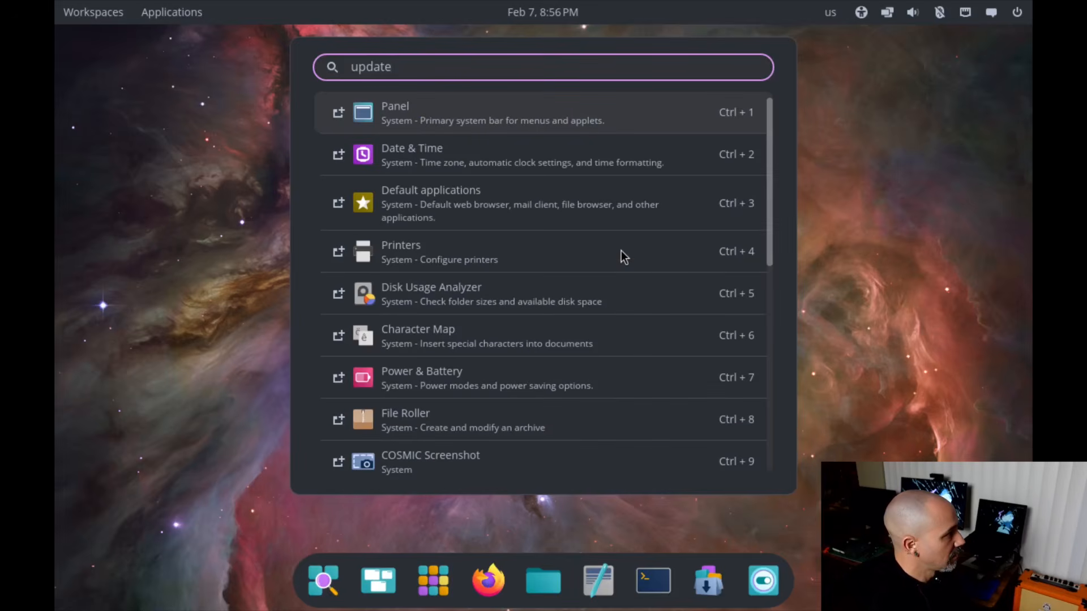
key(Return)
Run sudo apt update in a terminal, authorised with the account password, and upgrade the packages with sudo apt upgrade -y
key(super+t)
text(sudo apt update)
key(Return)
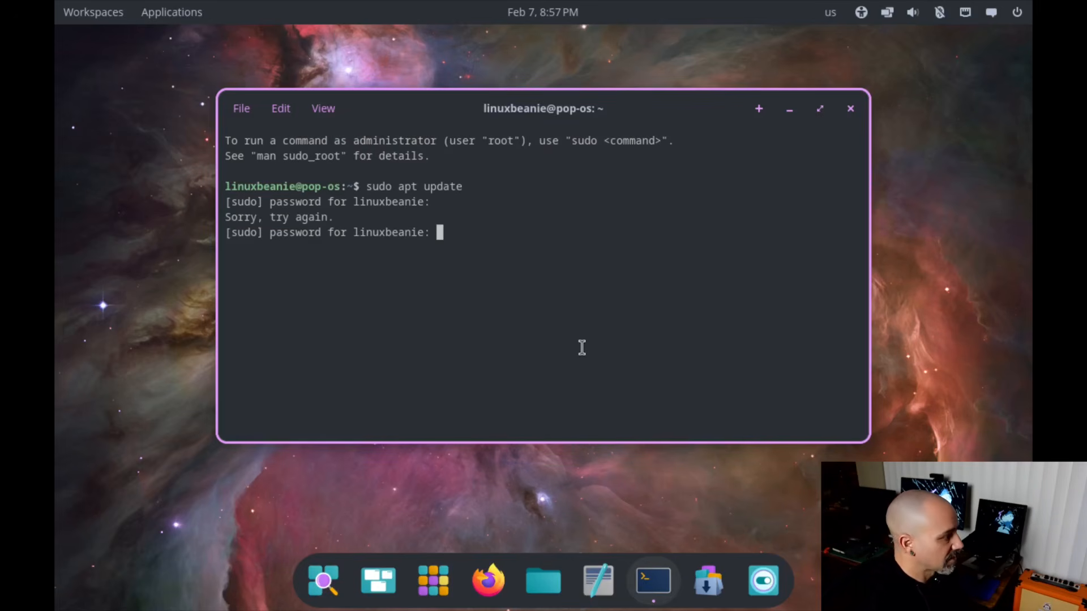
key(Return)
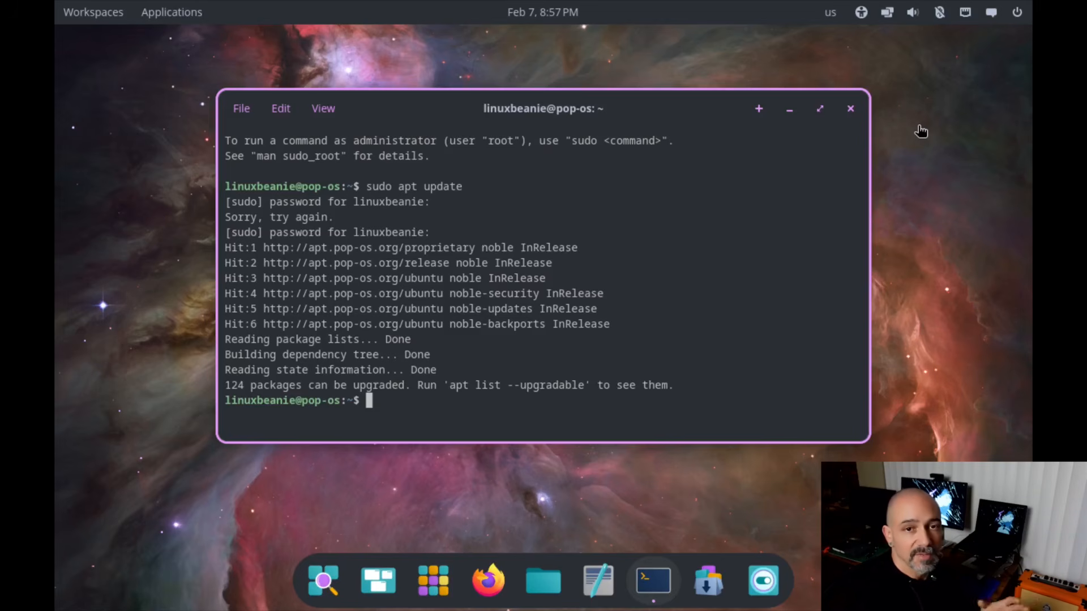
text(sudo apt upgrade -y)
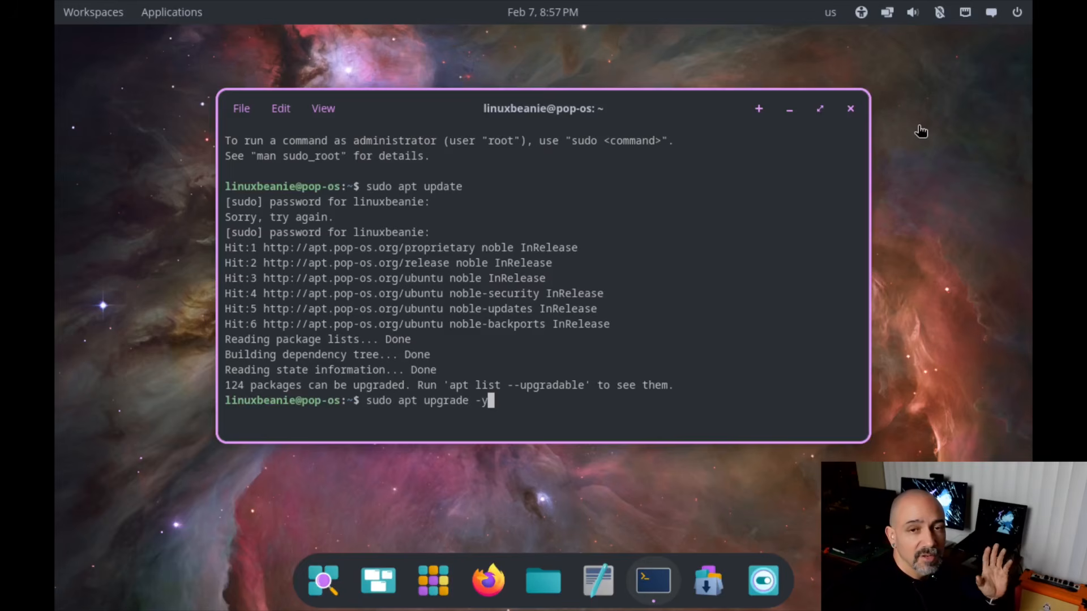
key(Return)
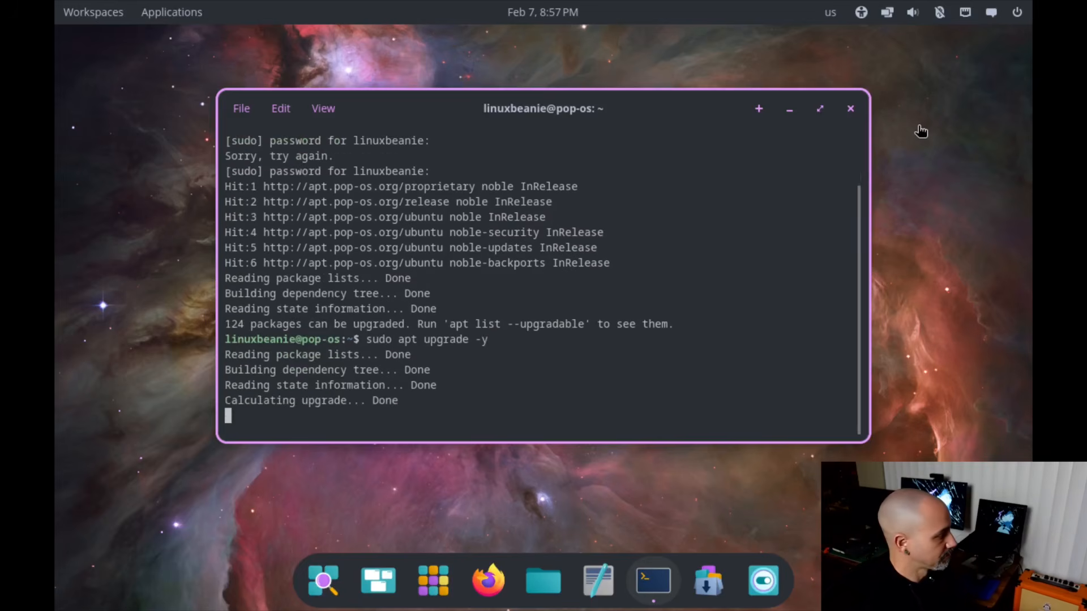
Search the launcher for "power", and review the Power & battery, Network & wireless and Bluetooth settings
key(super)
text(power)
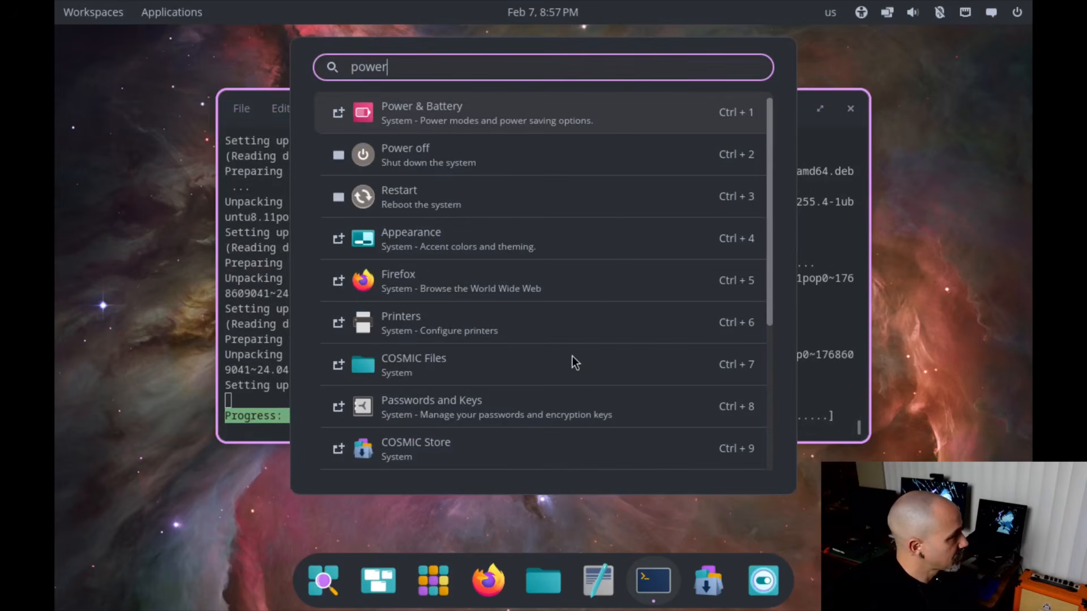
key(Return)
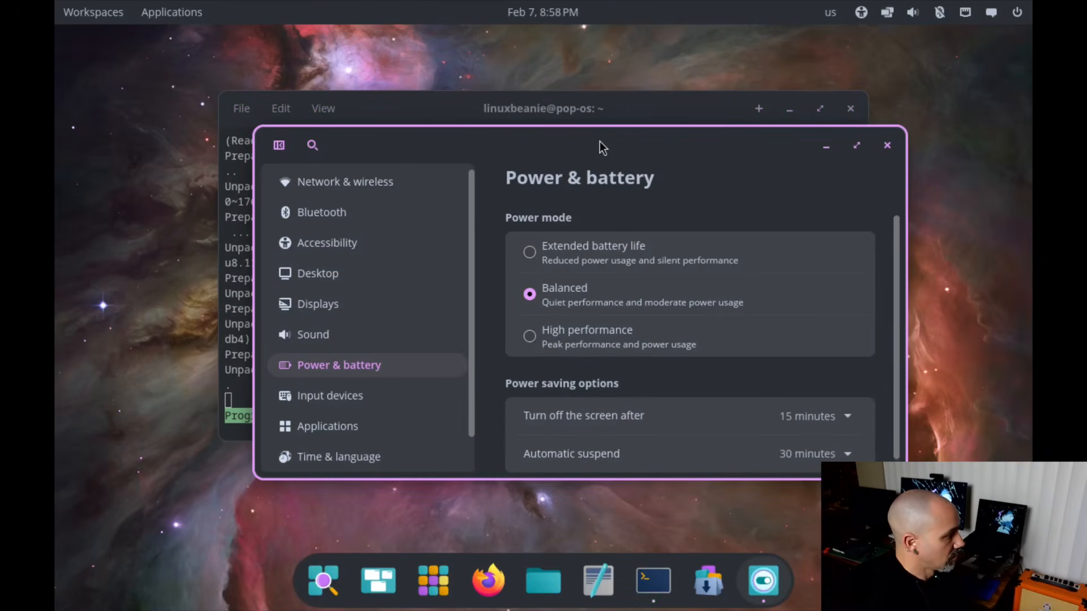
drag(601, 145, 578, 116)
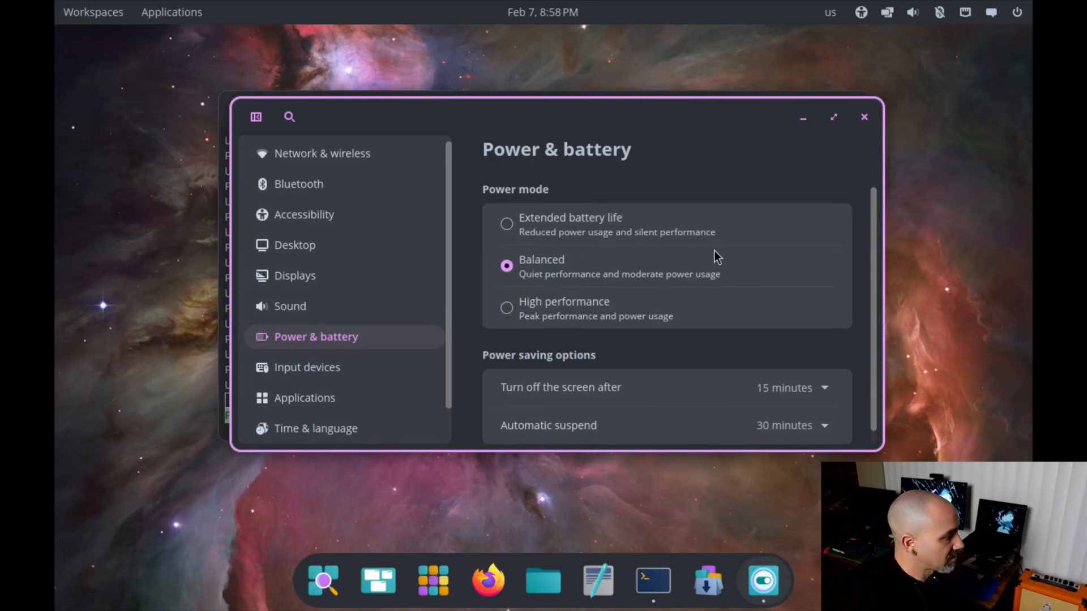
scroll(714, 250, down, 1)
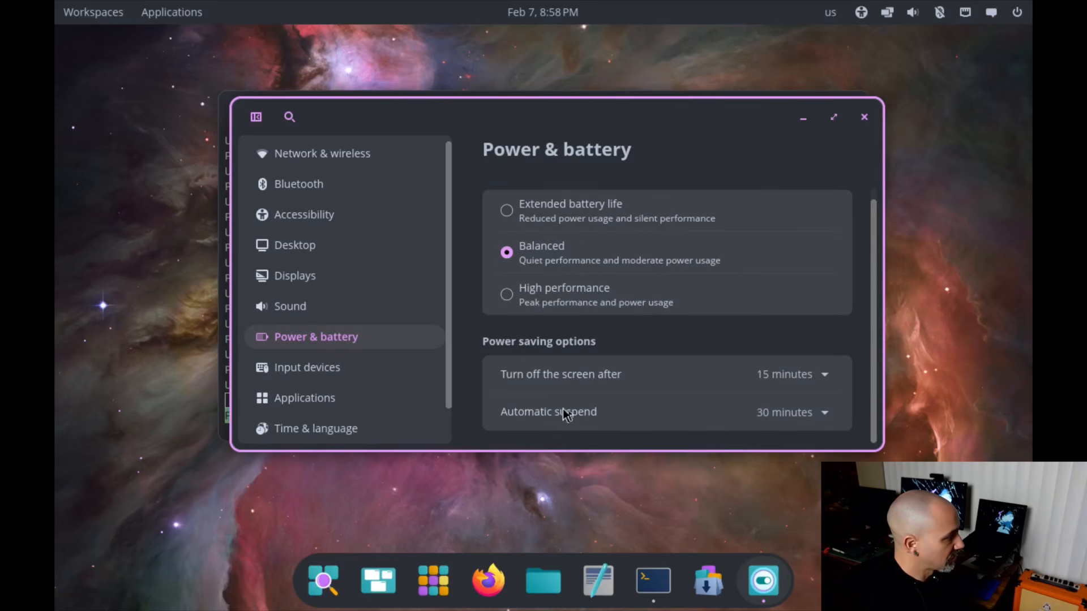
click(332, 156)
click(335, 183)
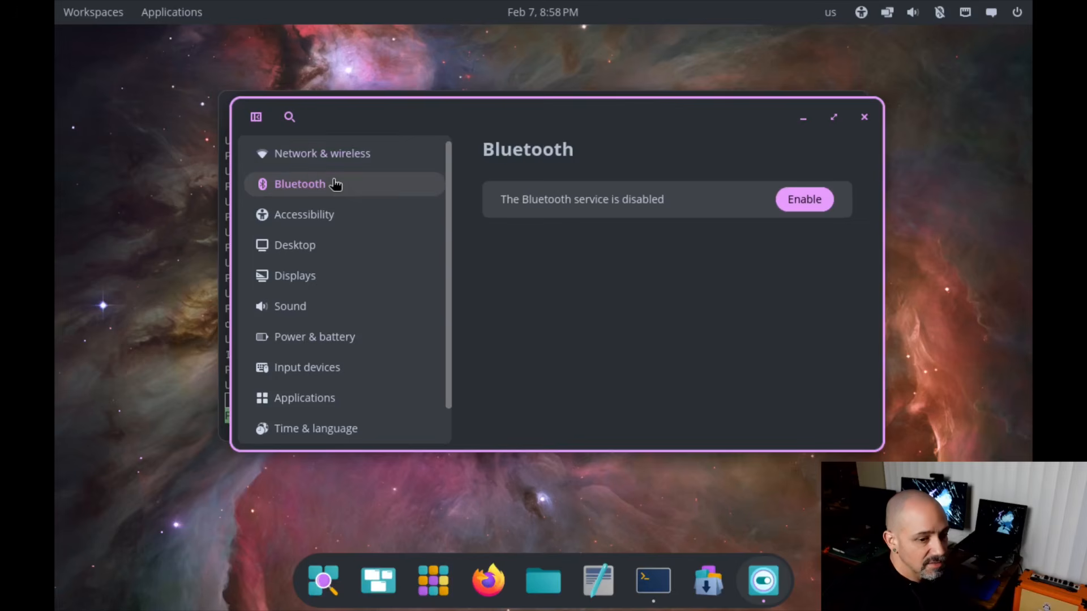
Set the desktop wallpaper to the image of an orange planet's curved horizon against black space
click(330, 244)
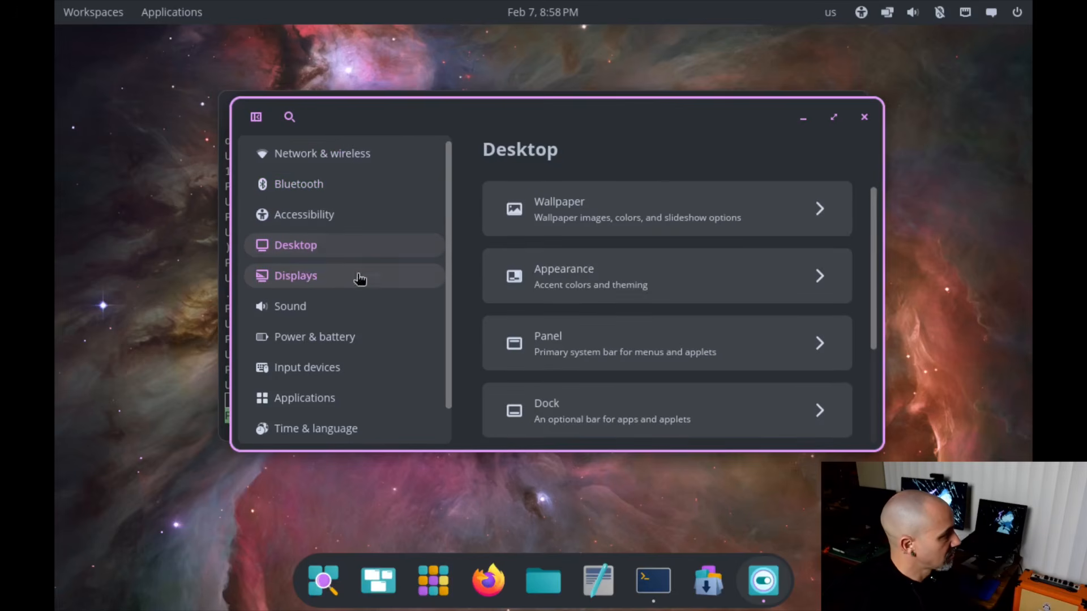
click(602, 213)
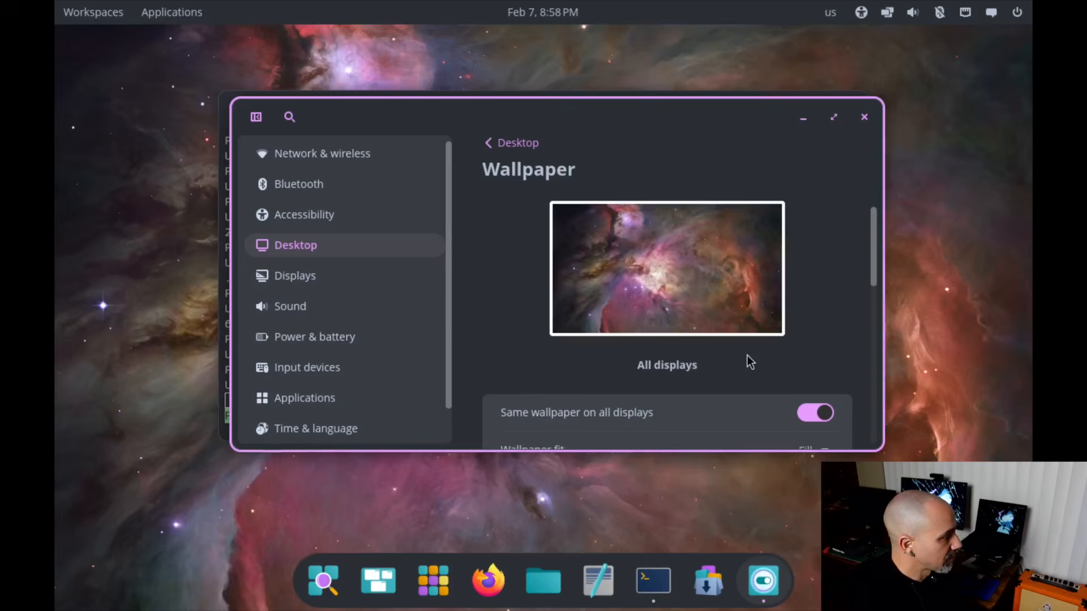
scroll(748, 352, down, 3)
scroll(749, 348, down, 5)
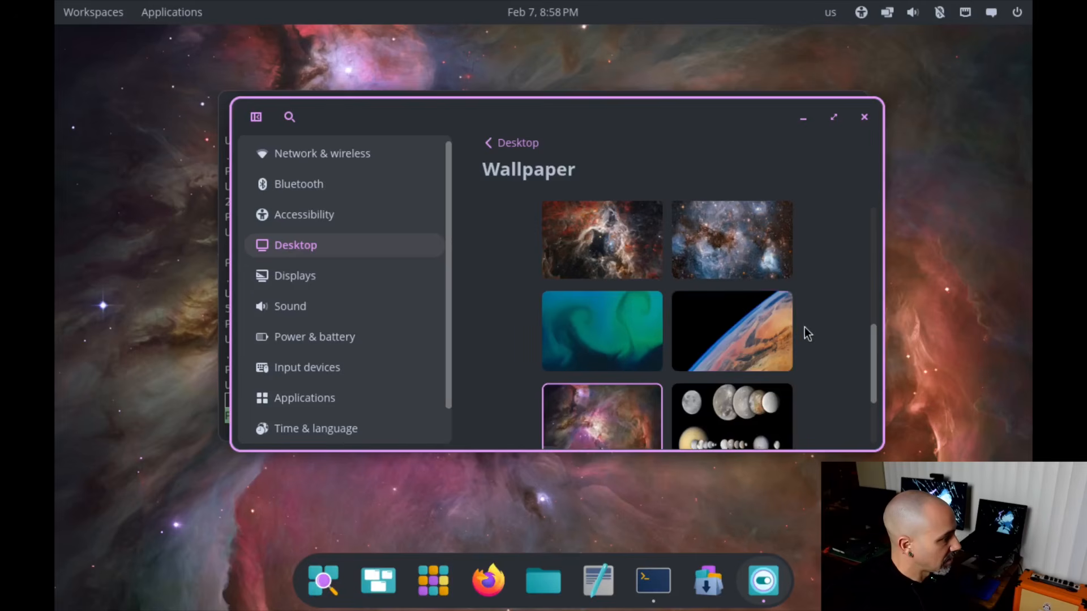
scroll(801, 328, down, 3)
scroll(804, 331, up, 3)
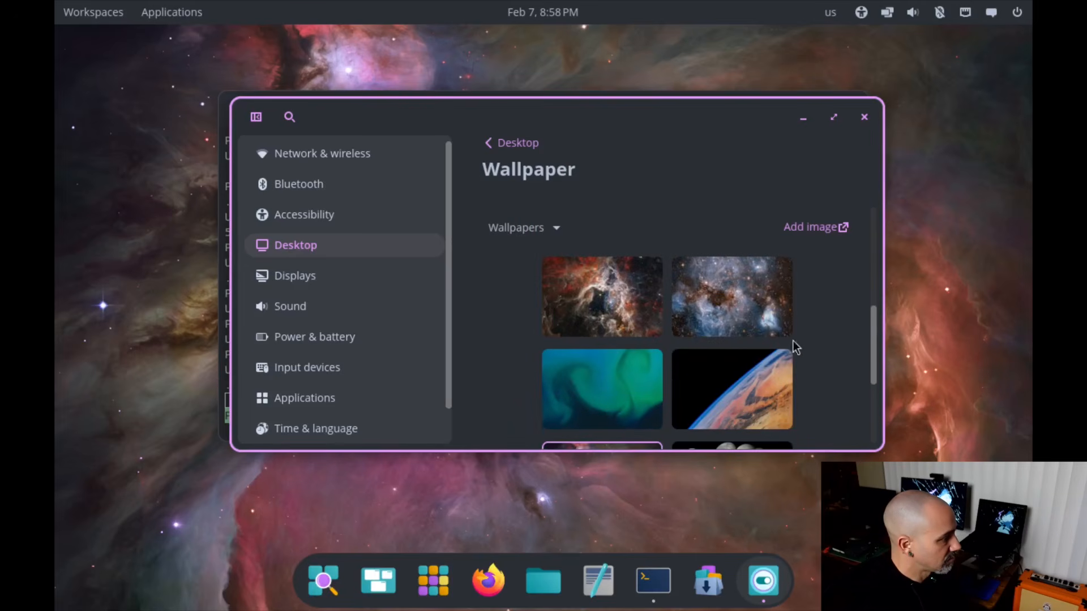
click(760, 378)
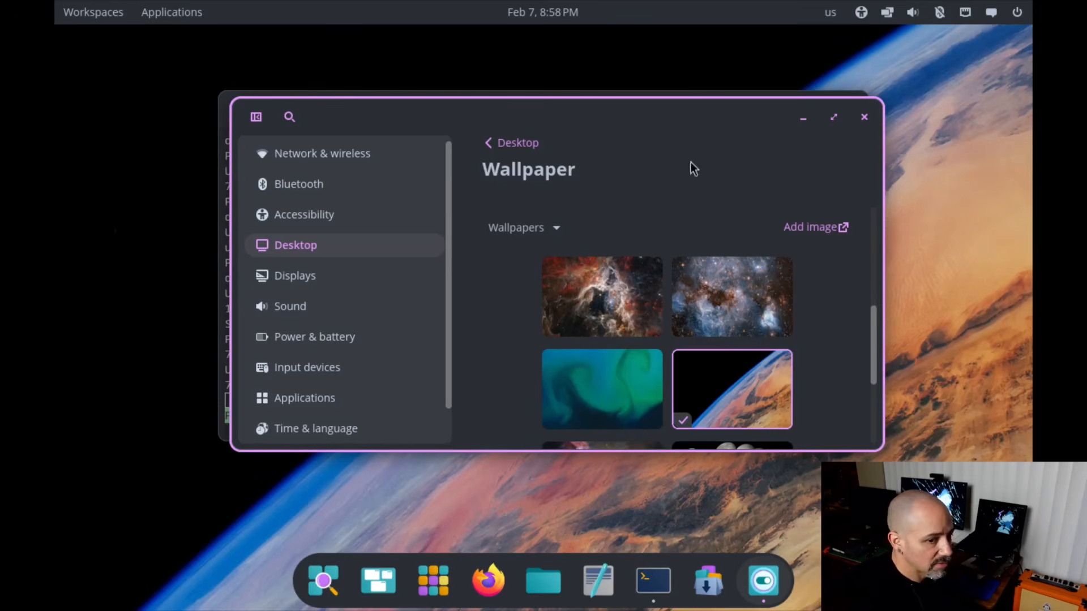
Review the Displays and Sound settings, and close the settings window
click(353, 274)
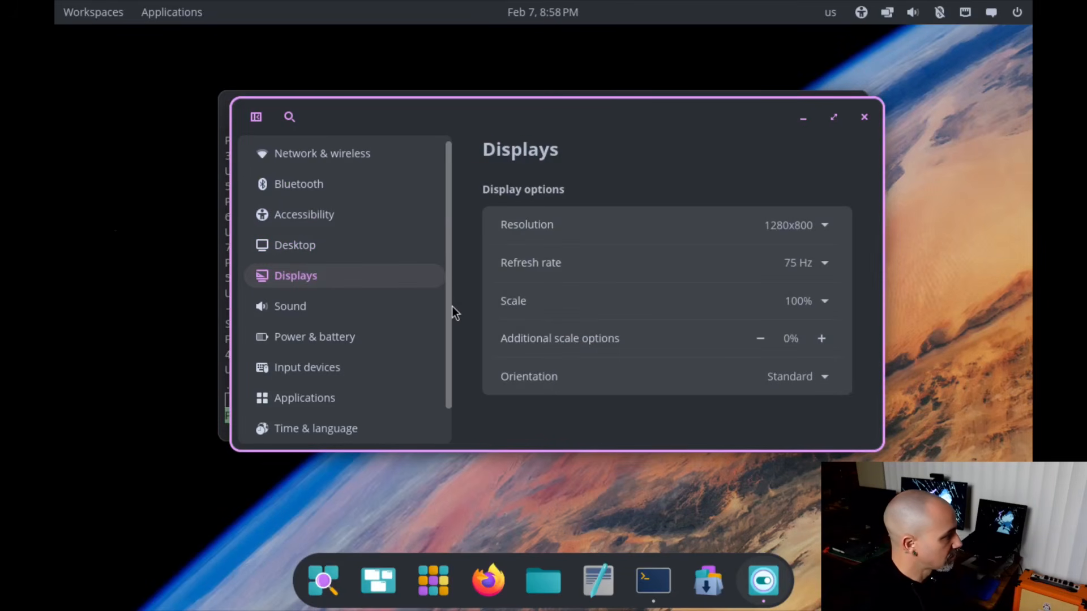
drag(452, 307, 451, 342)
click(310, 288)
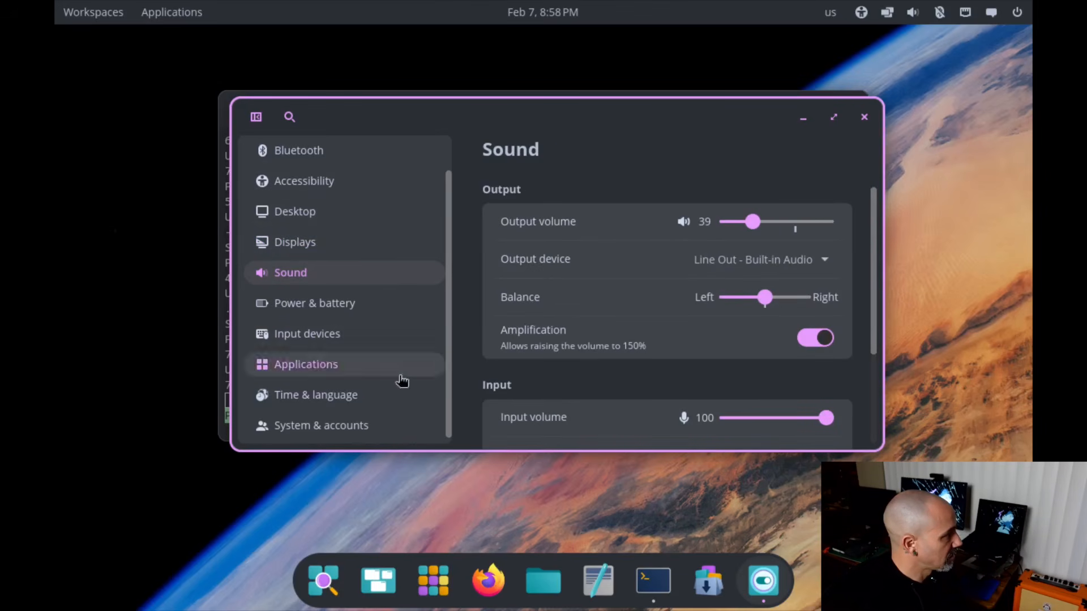
click(864, 117)
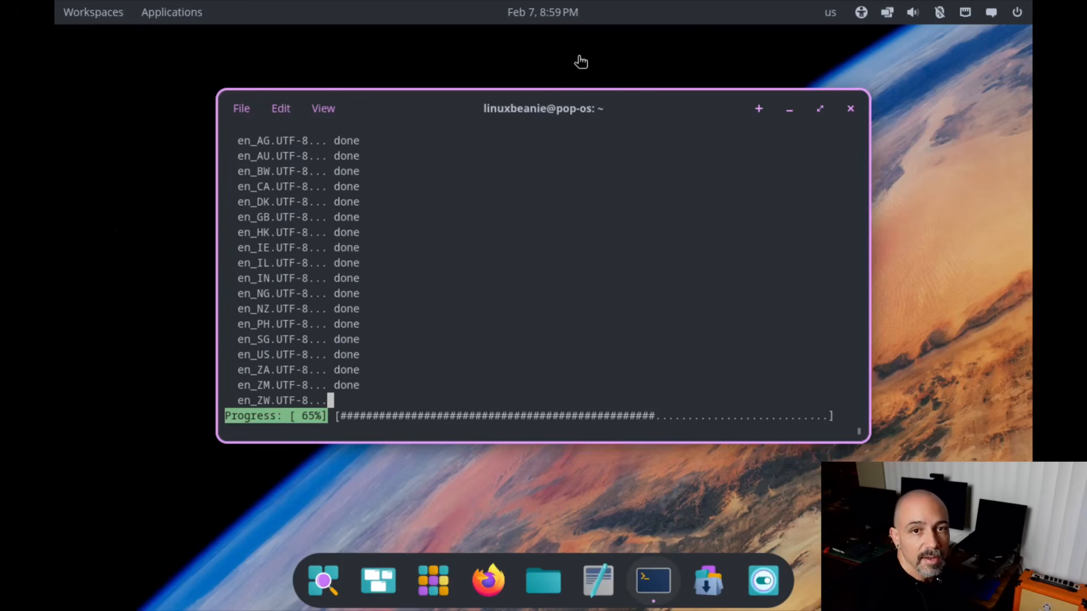